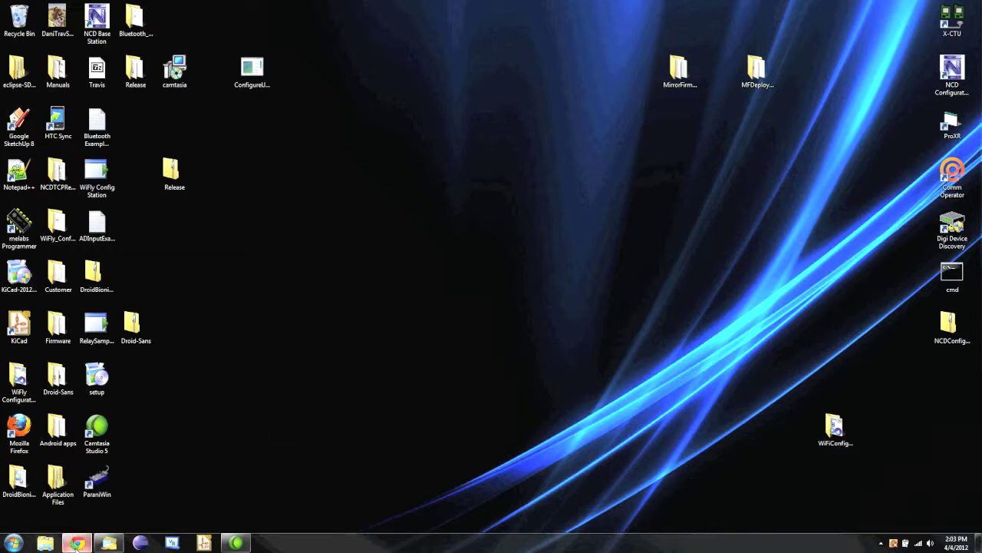
Switch to Chrome, open the USB Driver page from the NCD site's Resources, and minimize the browser
left_click(77, 542)
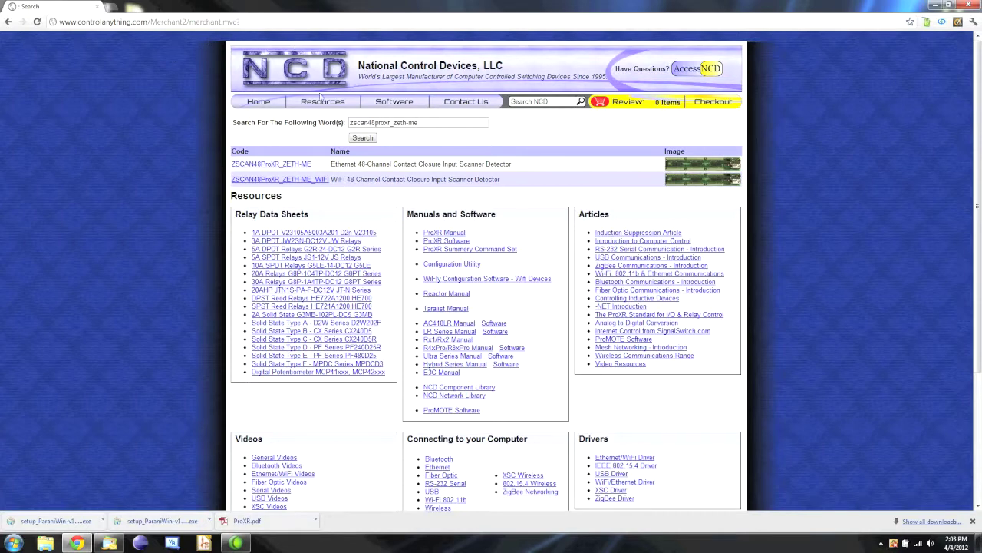
left_click(311, 107)
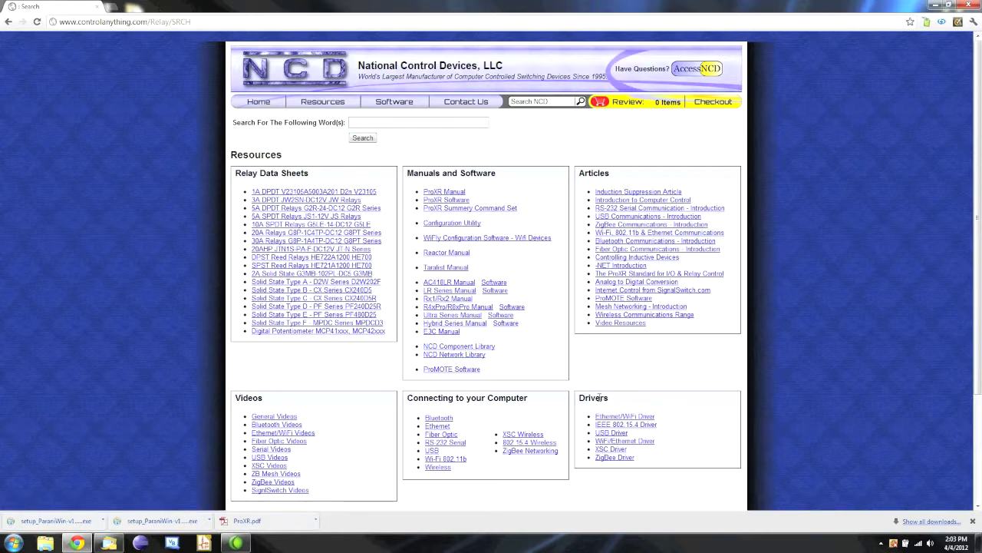
left_click(609, 436)
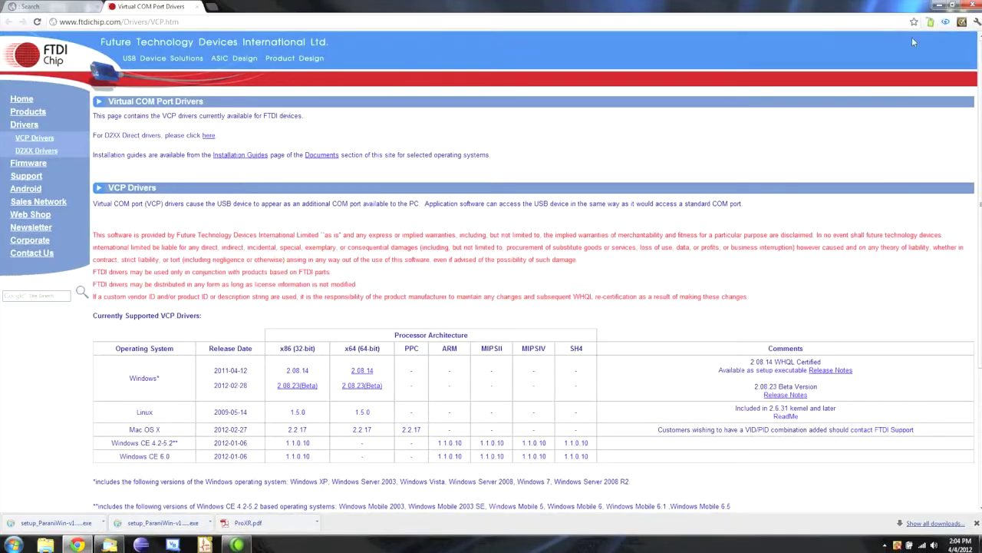
left_click(940, 6)
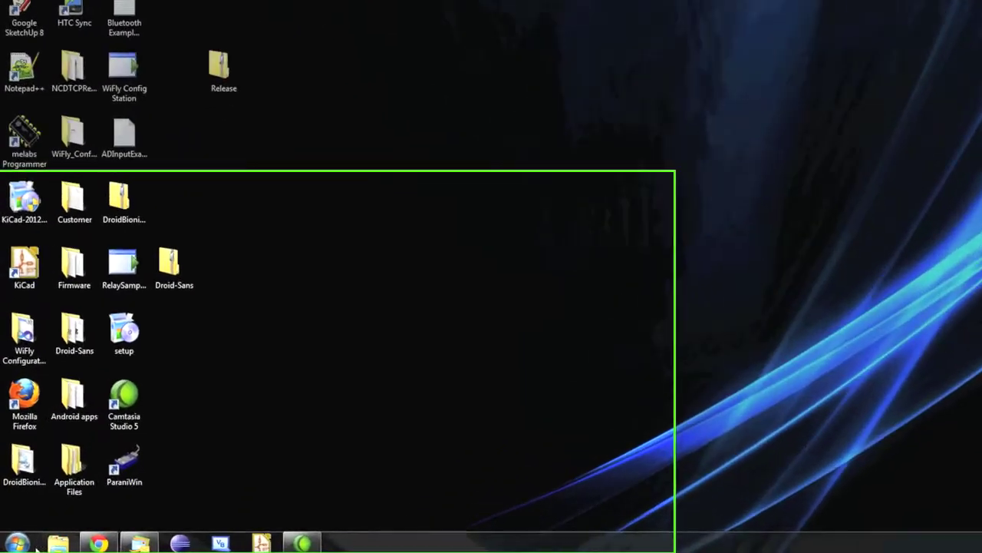
Open Device Manager from the System and Security section of Control Panel
left_click(13, 544)
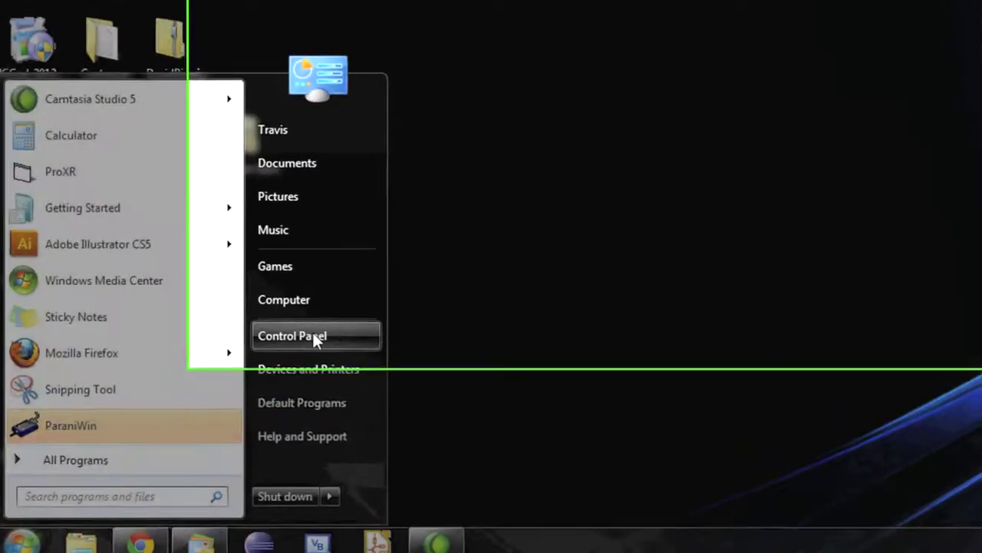
left_click(313, 335)
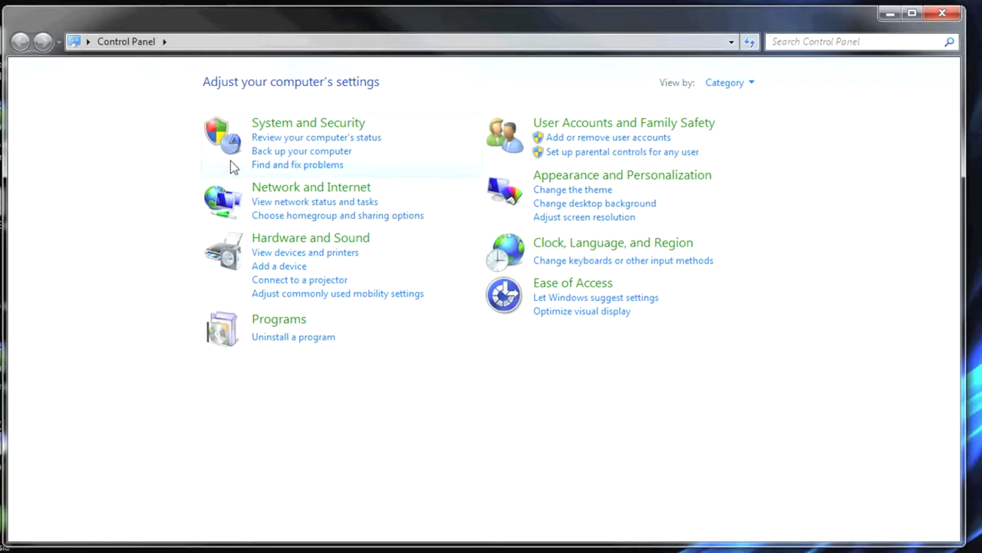
left_click(305, 124)
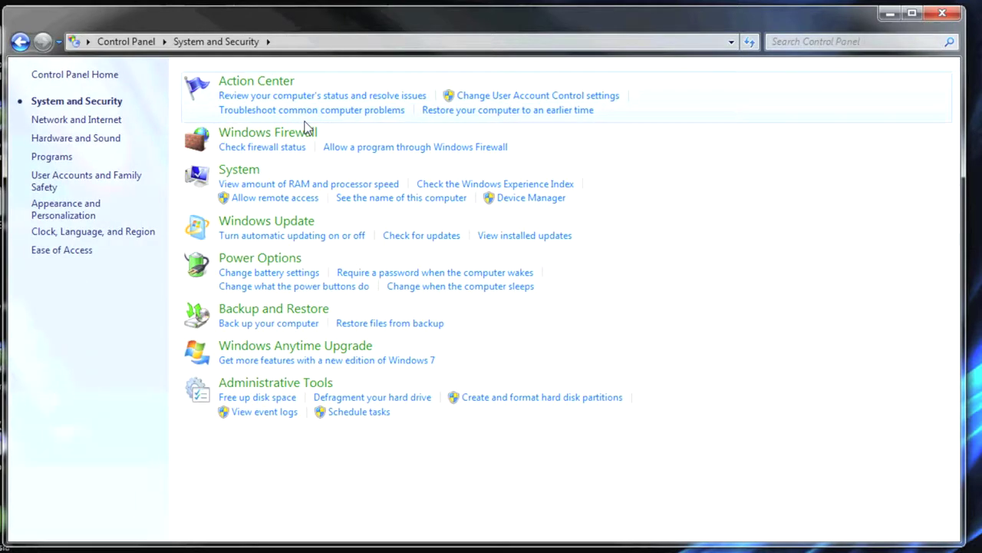
left_click(531, 198)
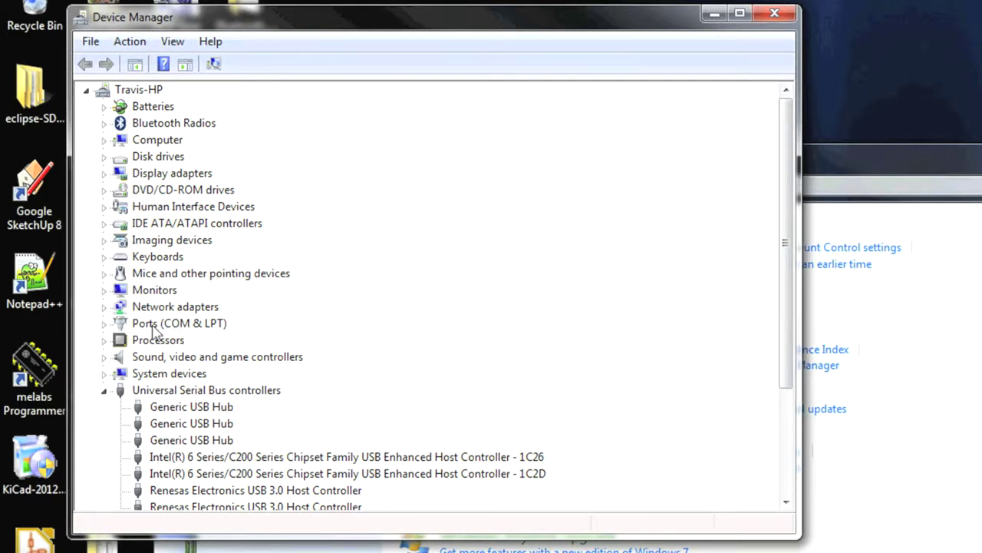
Look up the USB Serial Port's COM number under Ports (COM & LPT), and close Device Manager and Control Panel
left_click(104, 324)
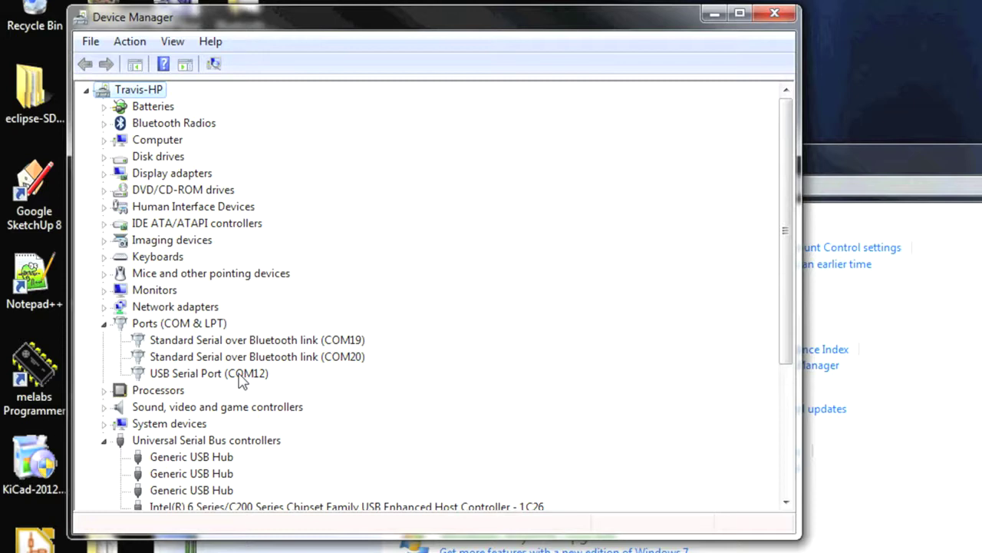
left_click(252, 376)
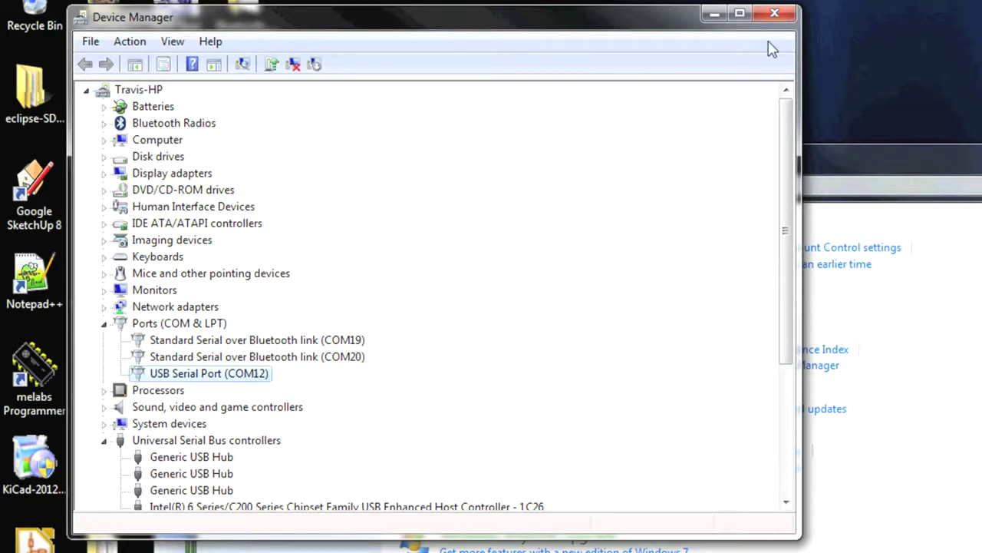
left_click(775, 15)
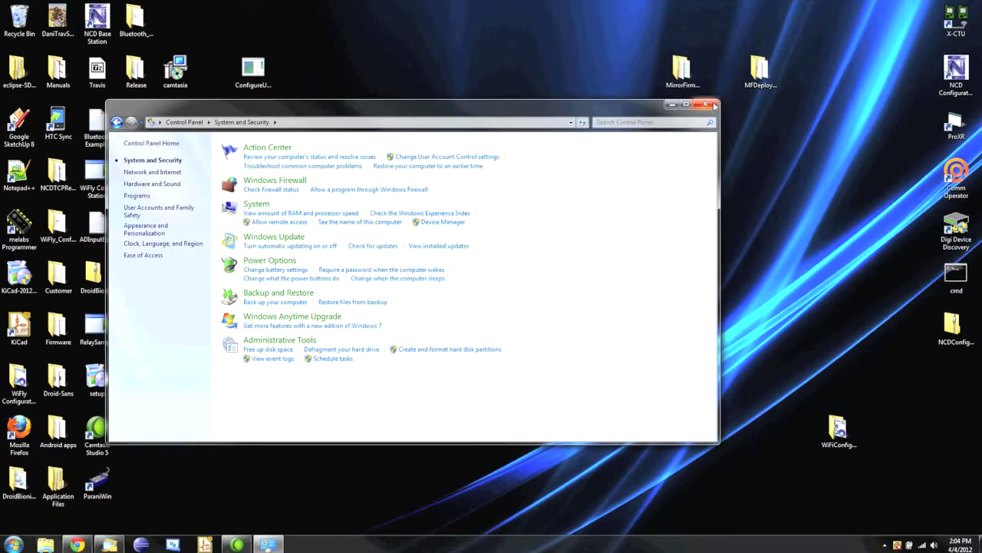
left_click(714, 106)
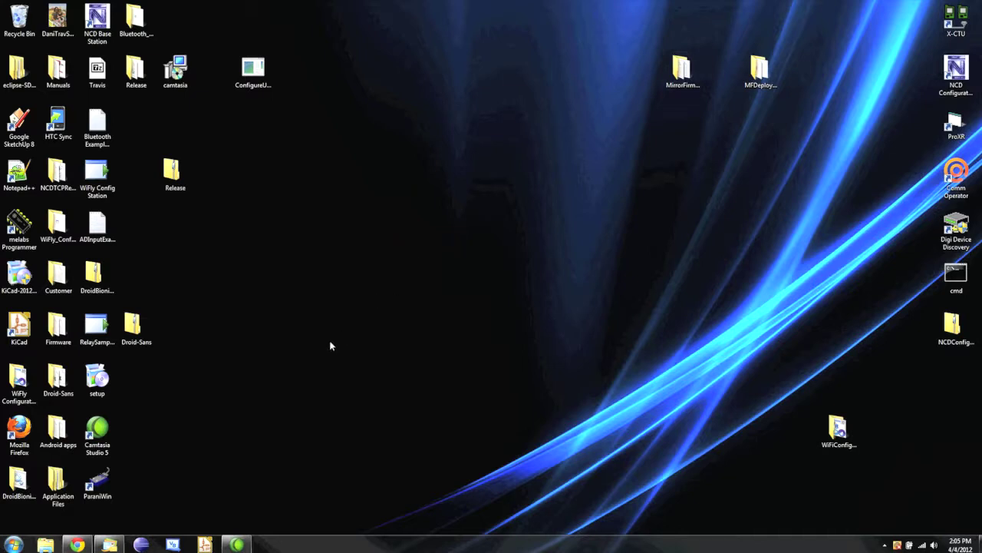
Return to the NCD resources page in Chrome, download the WiFly Configuration Software and open its zip file
left_click(77, 544)
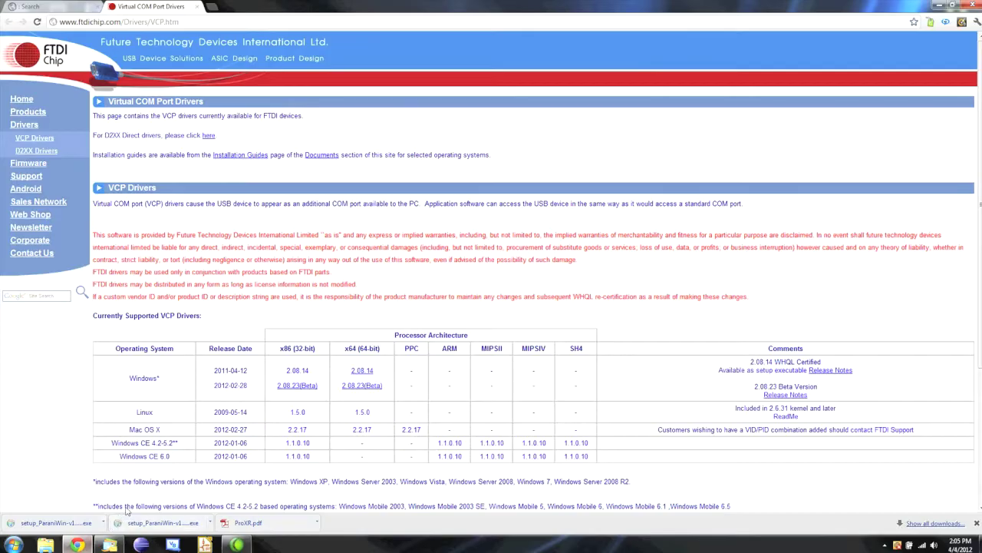
left_click(73, 8)
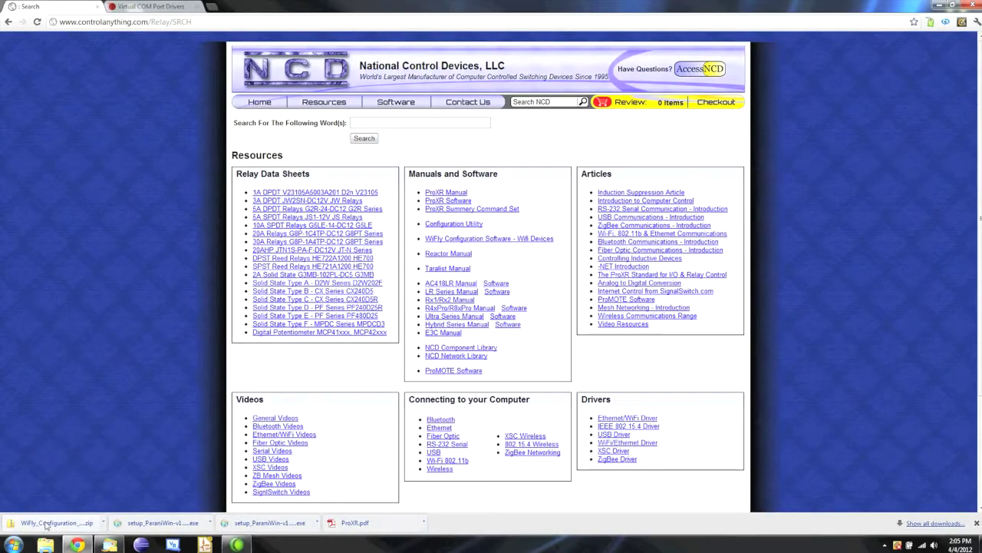
left_click(47, 524)
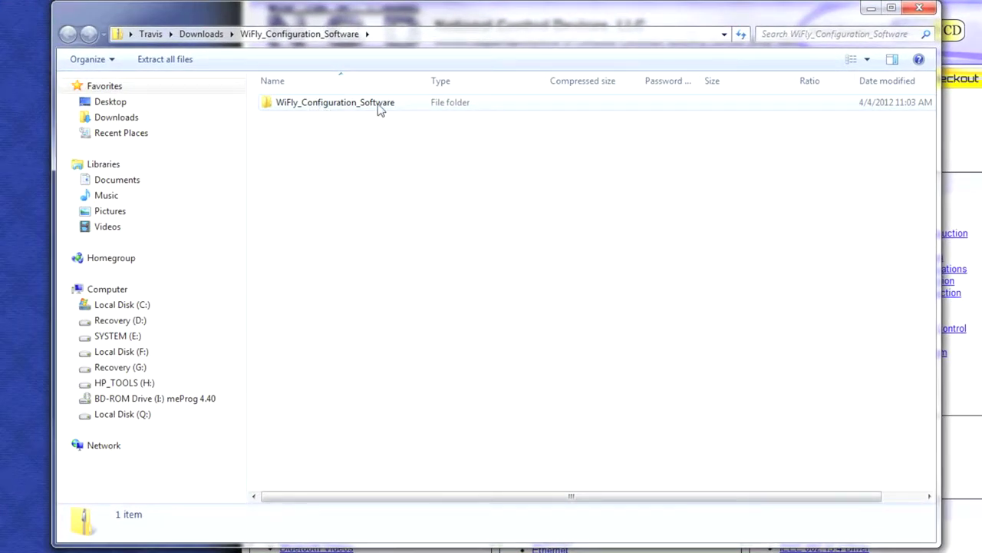
Extract all files from the WiFly_Configuration_Software archive into its default folder in Downloads
double_click(369, 110)
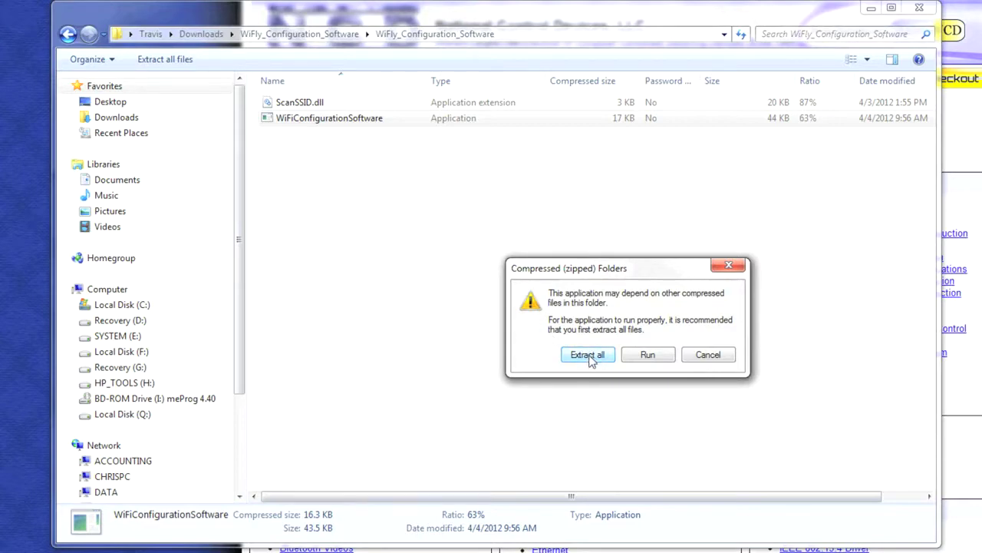
left_click(588, 355)
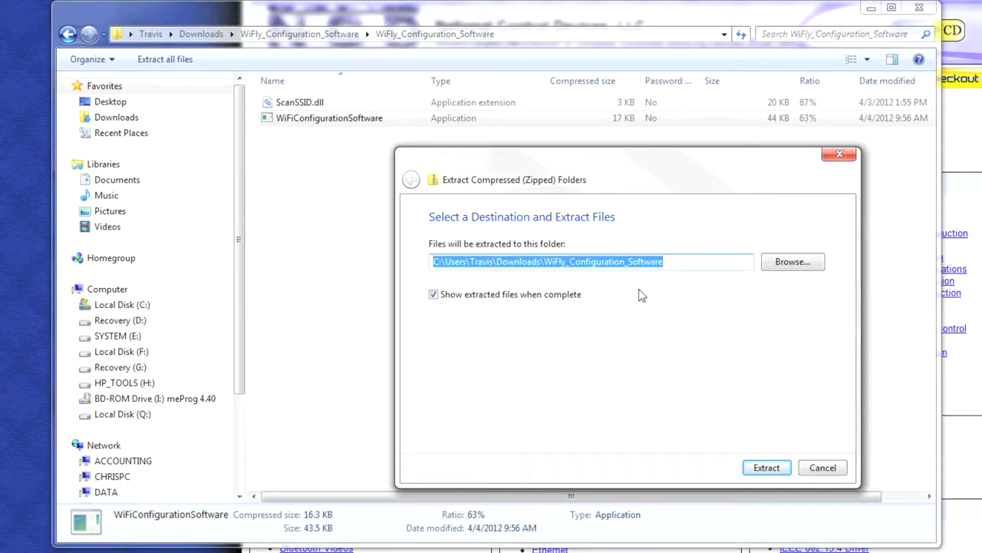
left_click(772, 470)
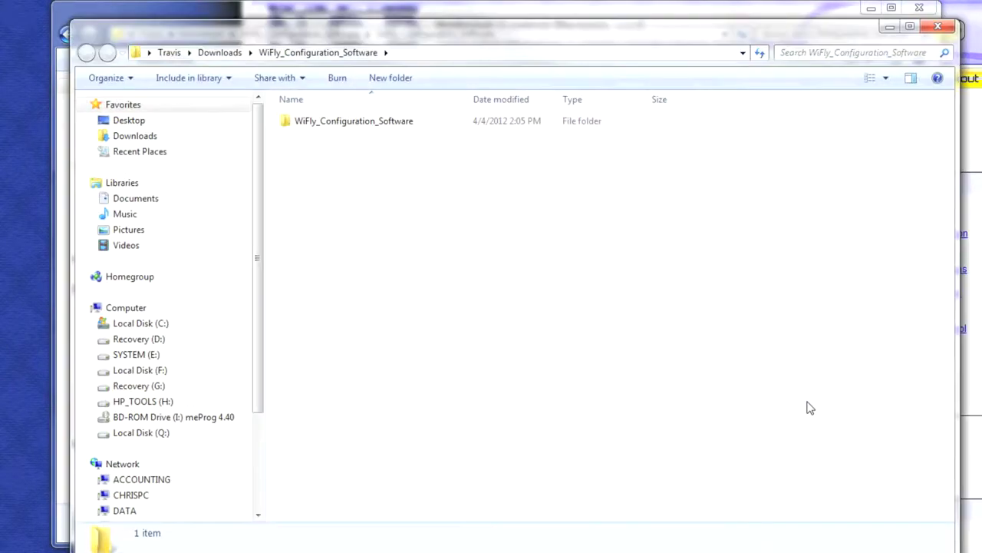
Run WiFiConfigurationSoftware from the extracted WiFly_Configuration_Software folder, allowing it past the security warning
left_click(375, 125)
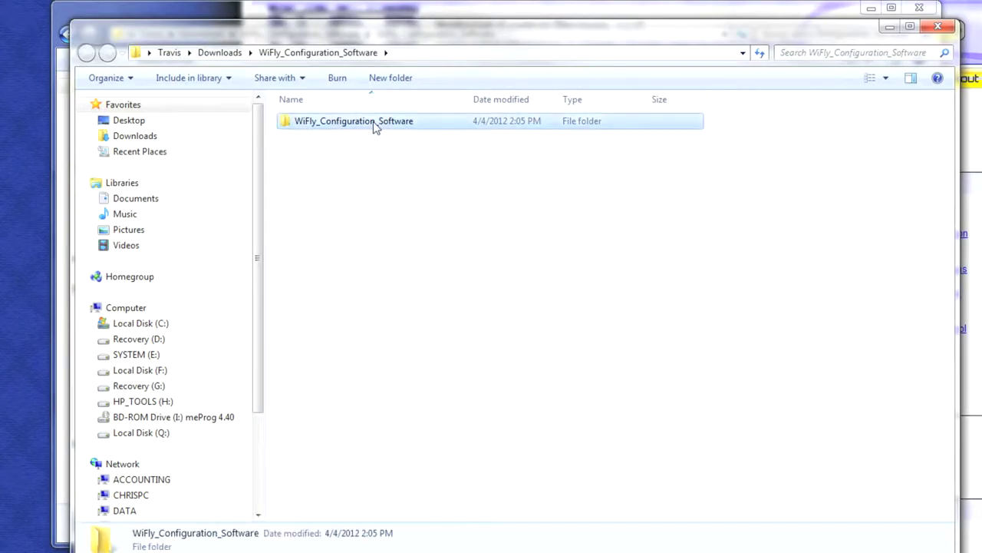
double_click(375, 126)
double_click(370, 142)
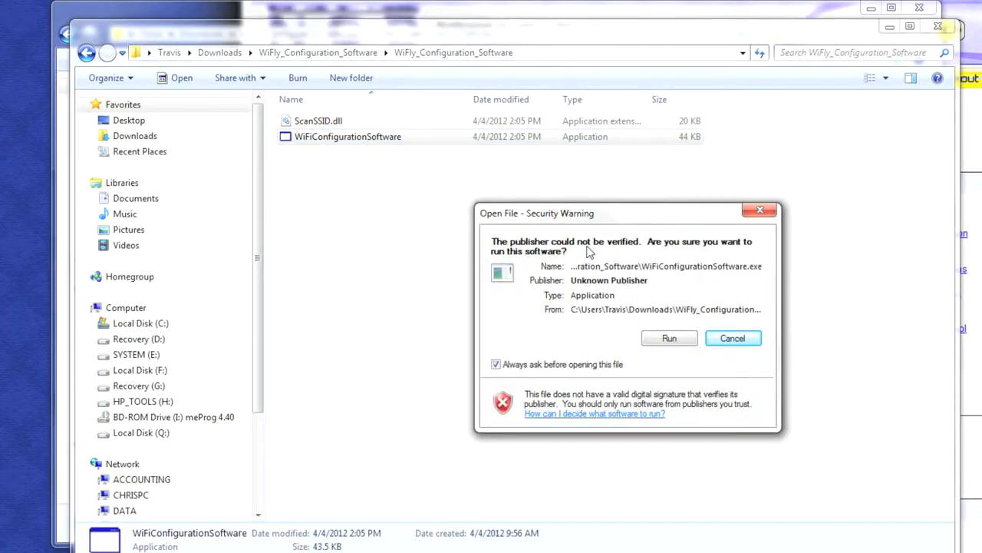
left_click(670, 339)
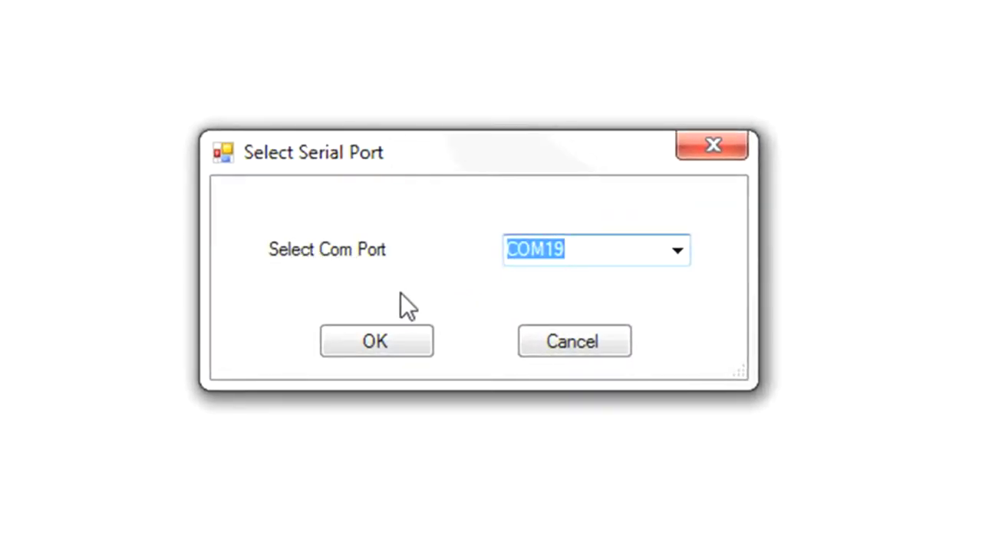
Select COM12 as the serial port for the WiFi configuration and confirm it
left_click(678, 251)
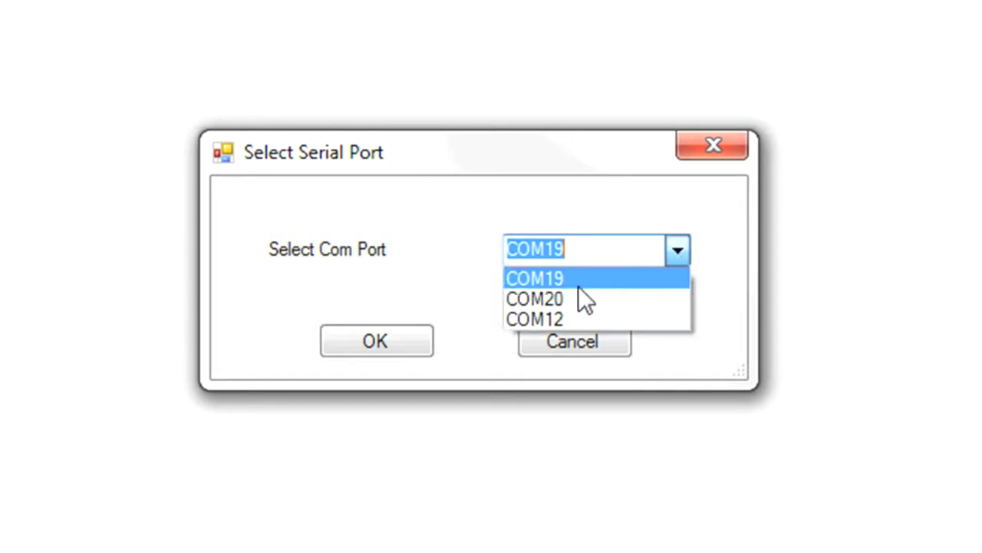
left_click(535, 318)
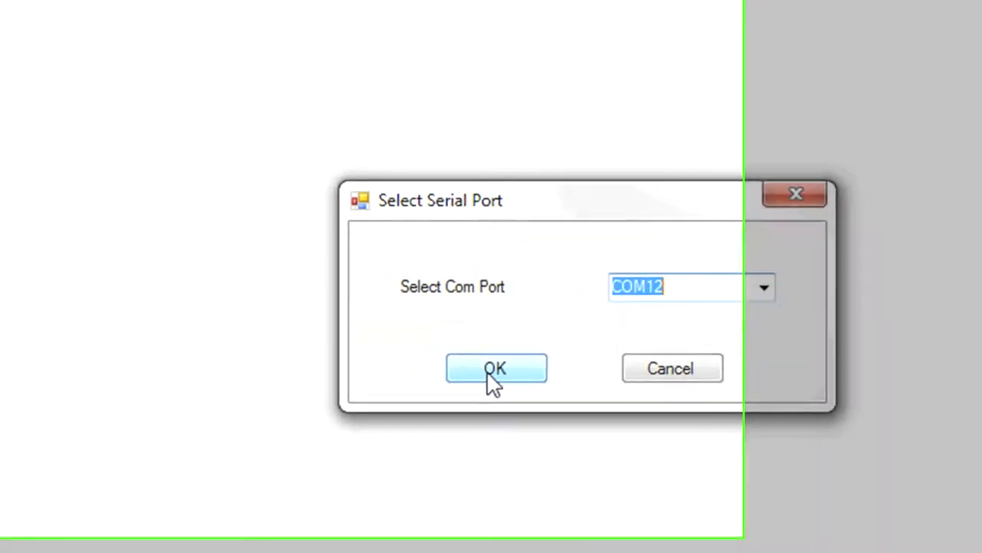
left_click(495, 368)
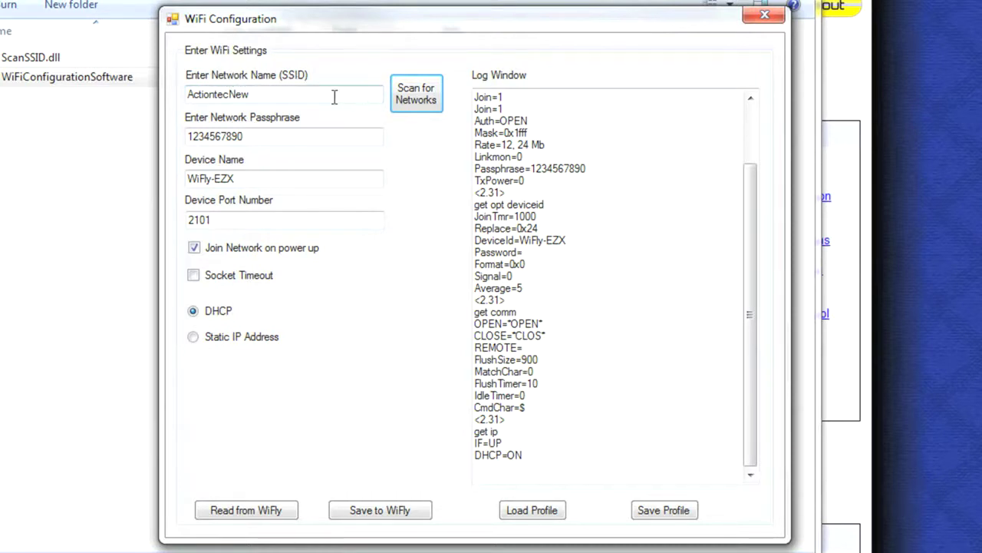
Scan for available wireless networks and select ActiontecNew as the network name
left_click(419, 96)
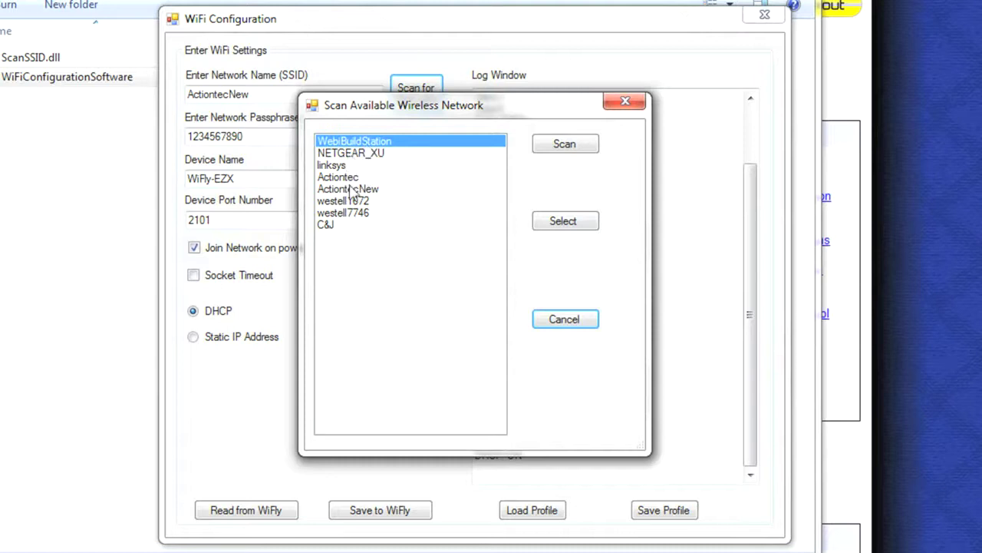
left_click(352, 190)
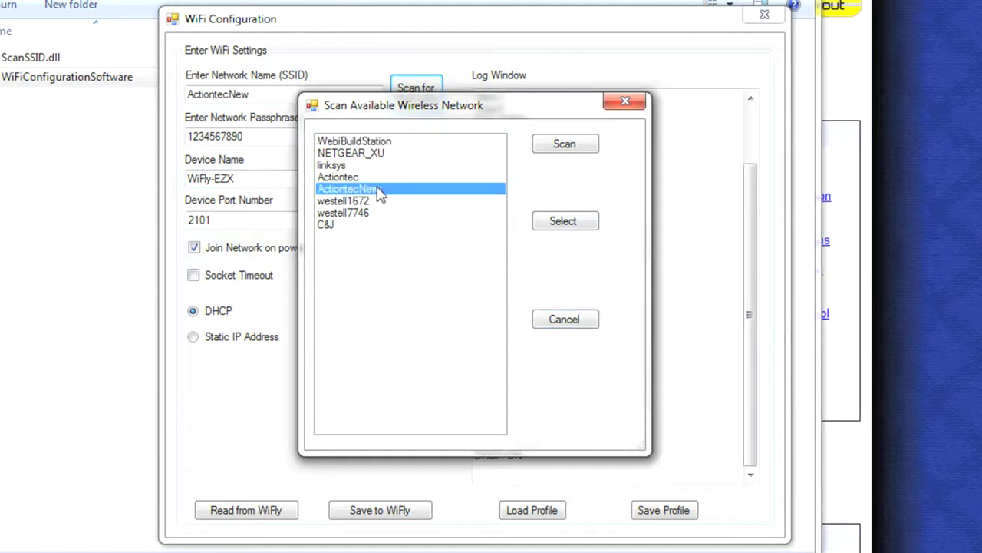
left_click(574, 222)
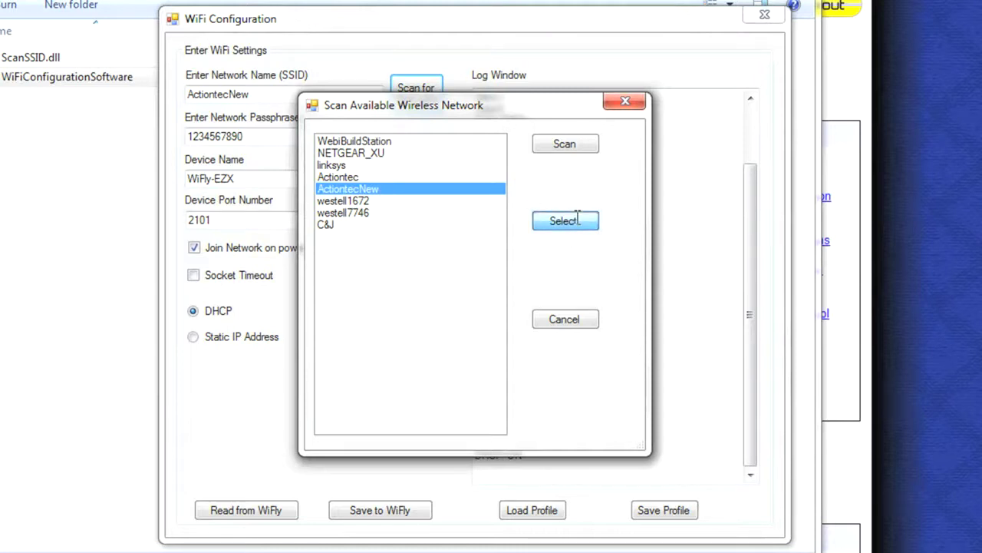
left_click(265, 92)
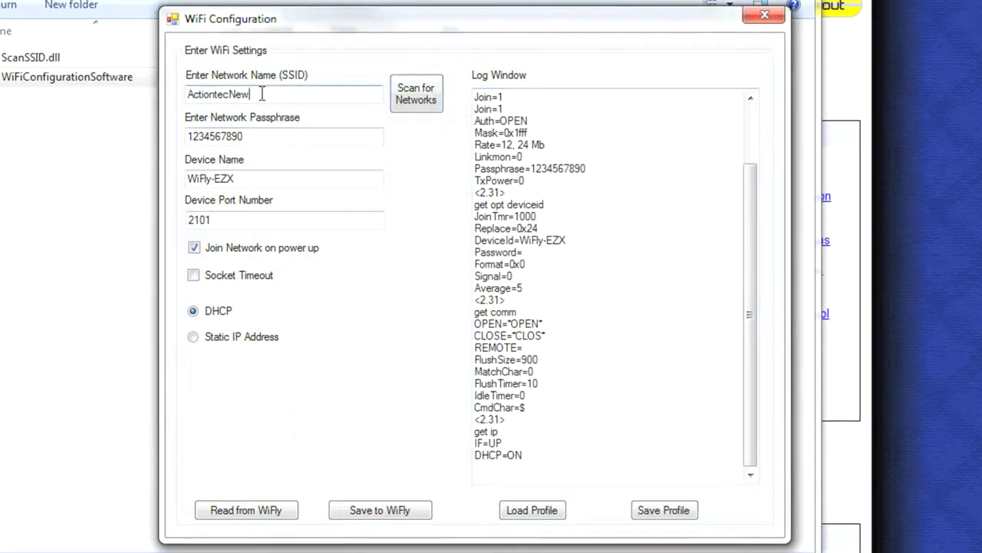
left_click(267, 137)
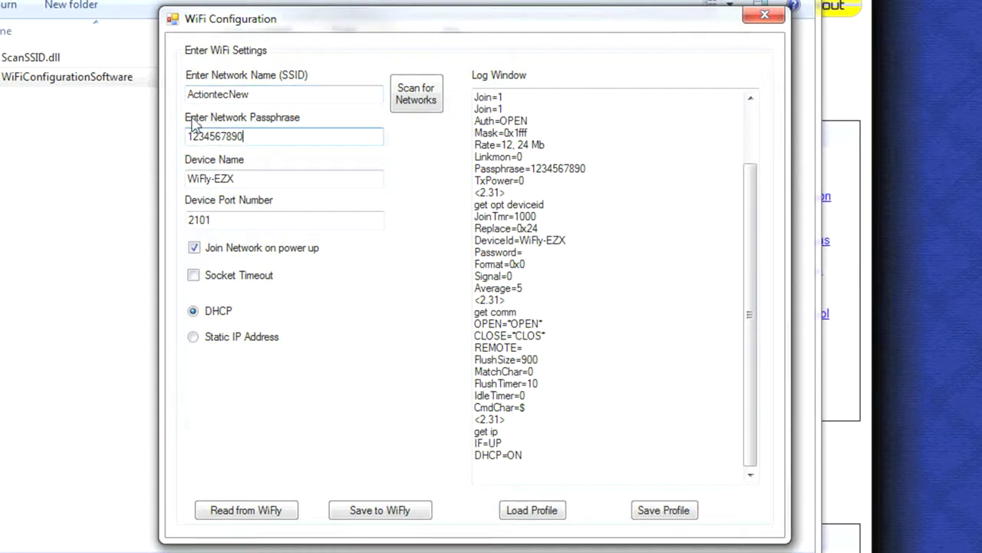
left_click_drag(251, 140, 191, 145)
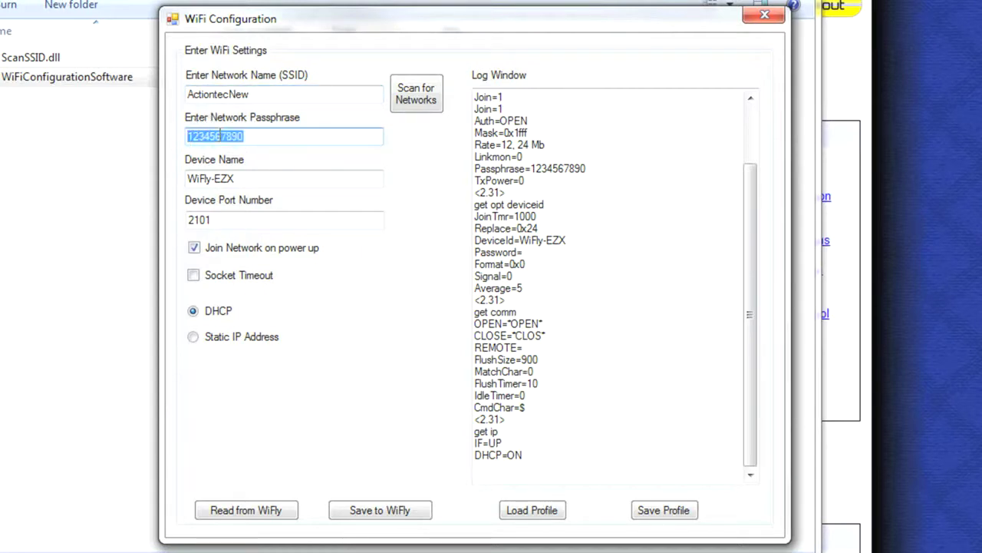
left_click(250, 137)
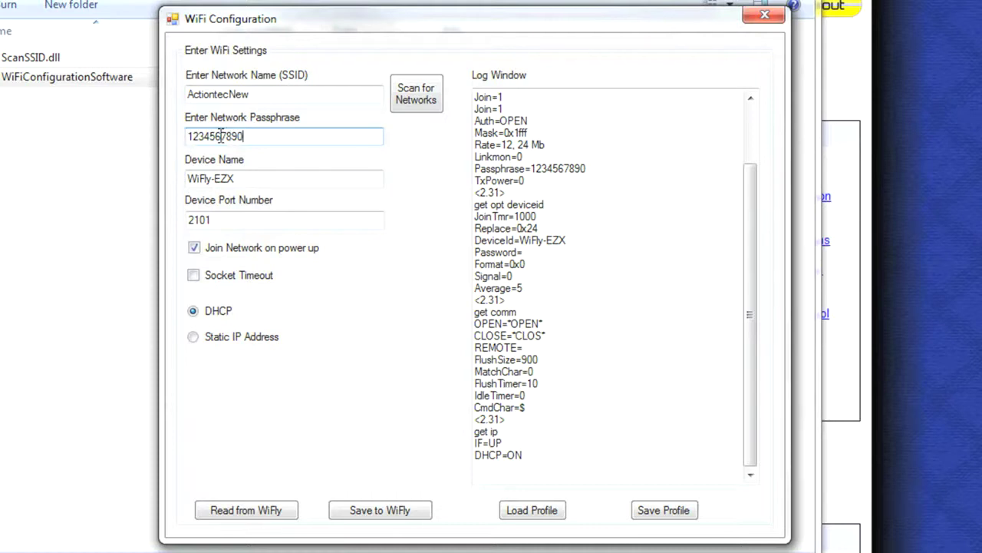
Replace the device name with the owner's first name followed by "WiFi Relay"
left_click(245, 179)
left_click_drag(245, 179, 184, 180)
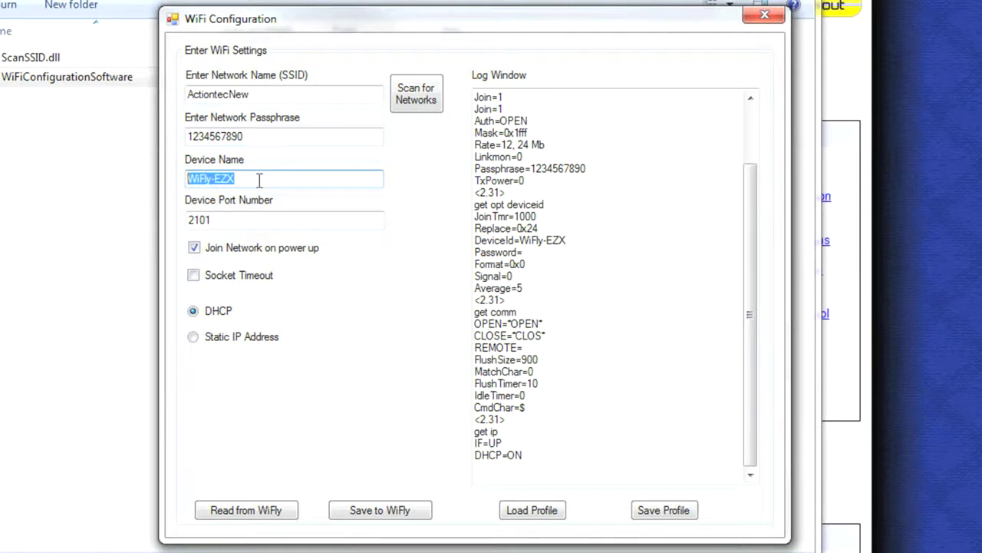
type("Travis WiF")
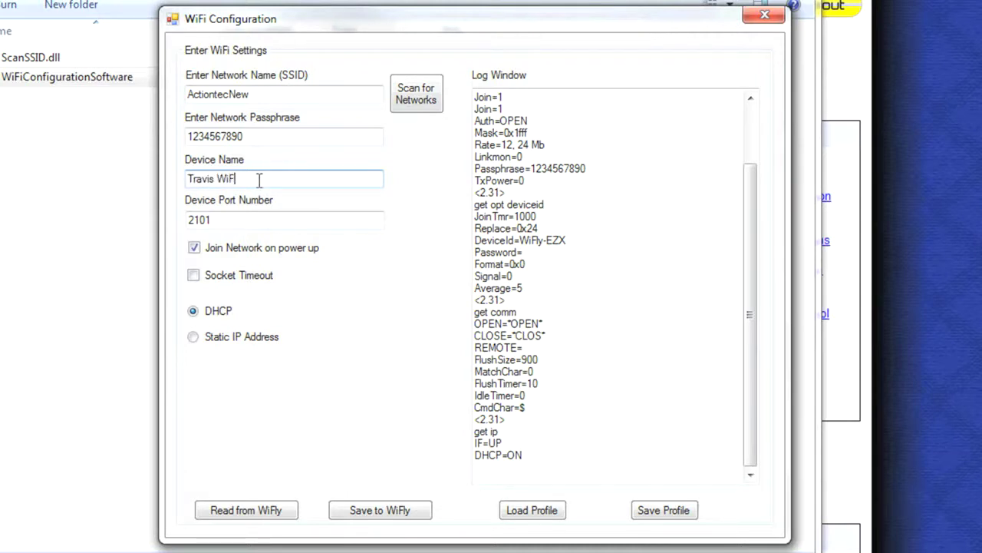
type("i Relay")
left_click(235, 220)
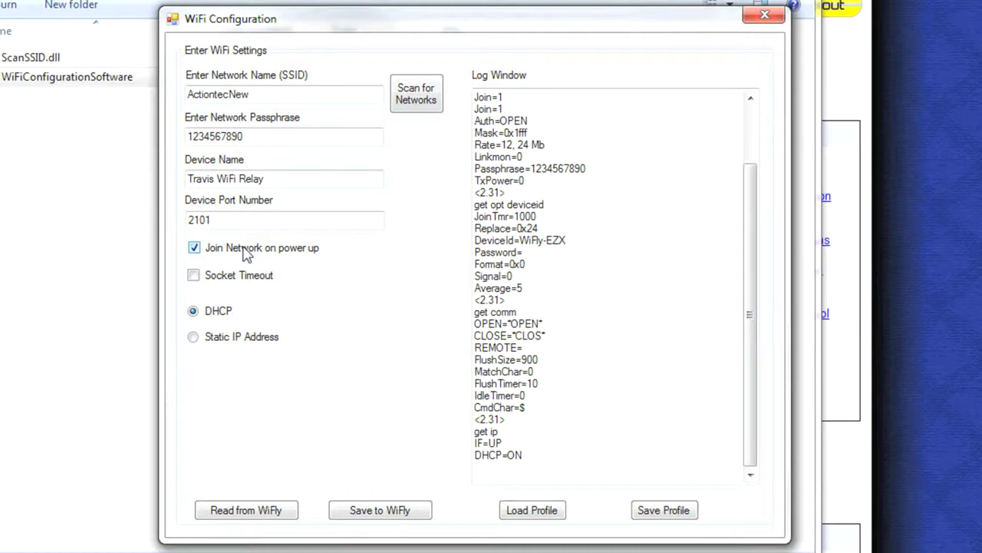
Switch the device's IP addressing from DHCP to Static IP Address
left_click(221, 283)
left_click(222, 283)
left_click(214, 342)
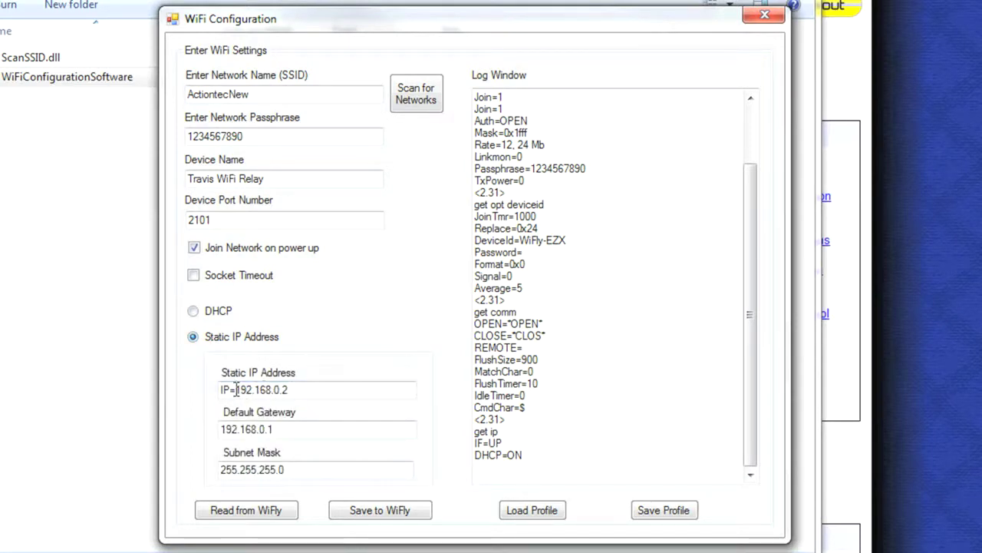
Remove the "IP=" prefix from the static IP address so the field reads 192.168.0.2
left_click_drag(294, 389, 212, 397)
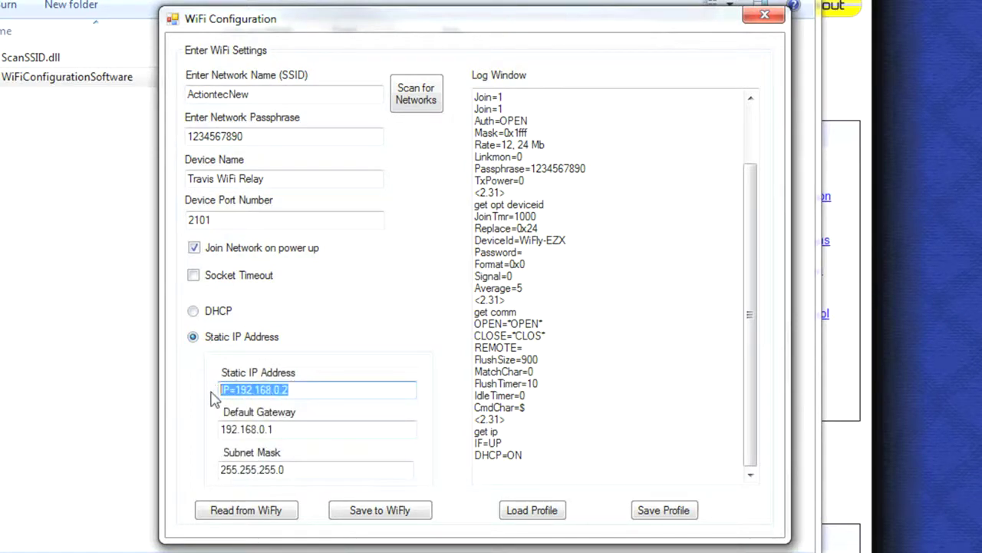
left_click(234, 392)
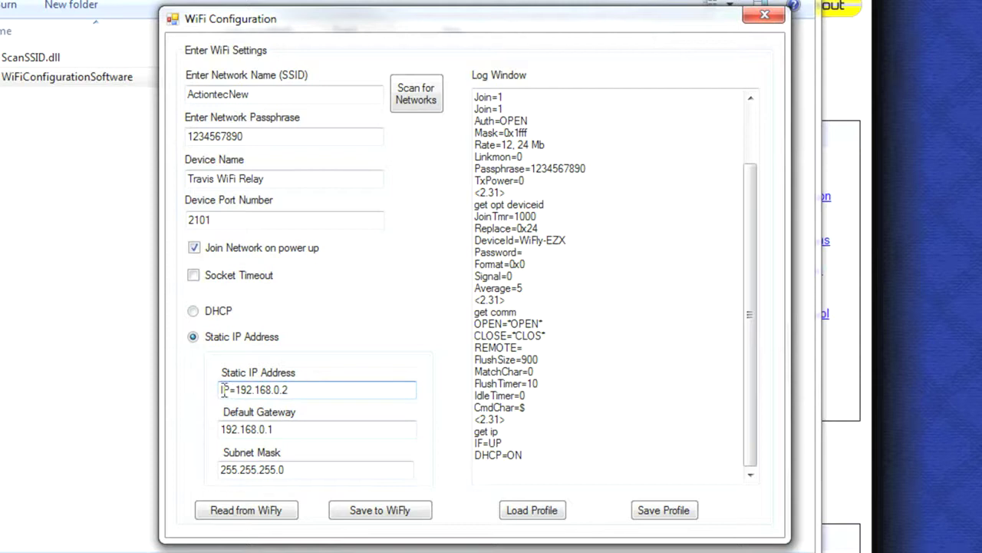
left_click_drag(237, 390, 219, 396)
key("BackSpace")
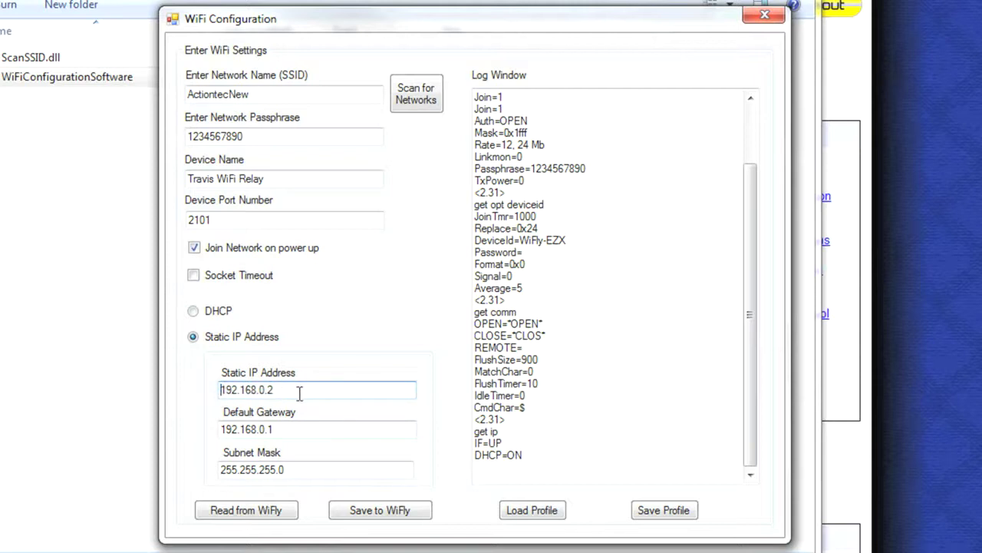
left_click_drag(294, 390, 215, 390)
left_click(287, 389)
left_click(298, 468)
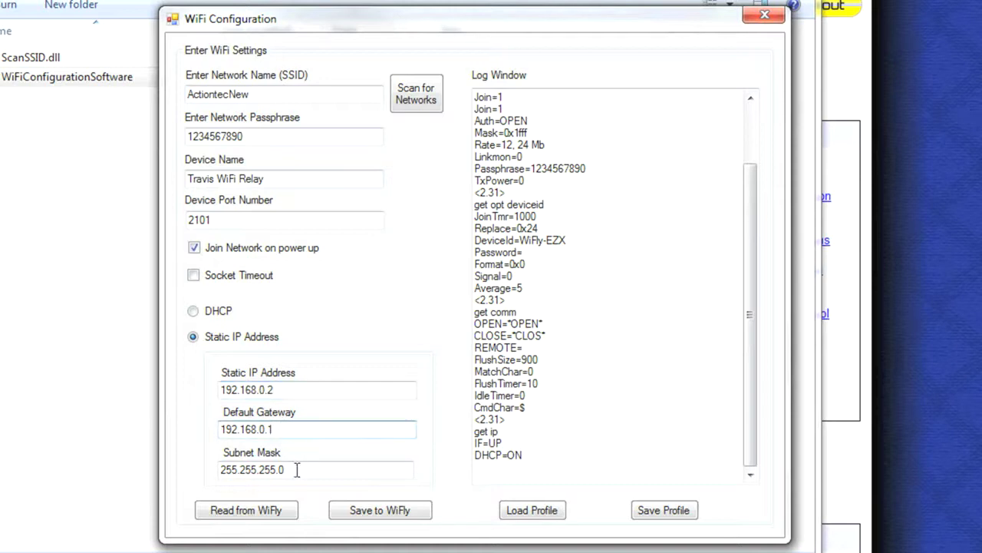
left_click_drag(273, 389, 219, 390)
left_click(285, 389)
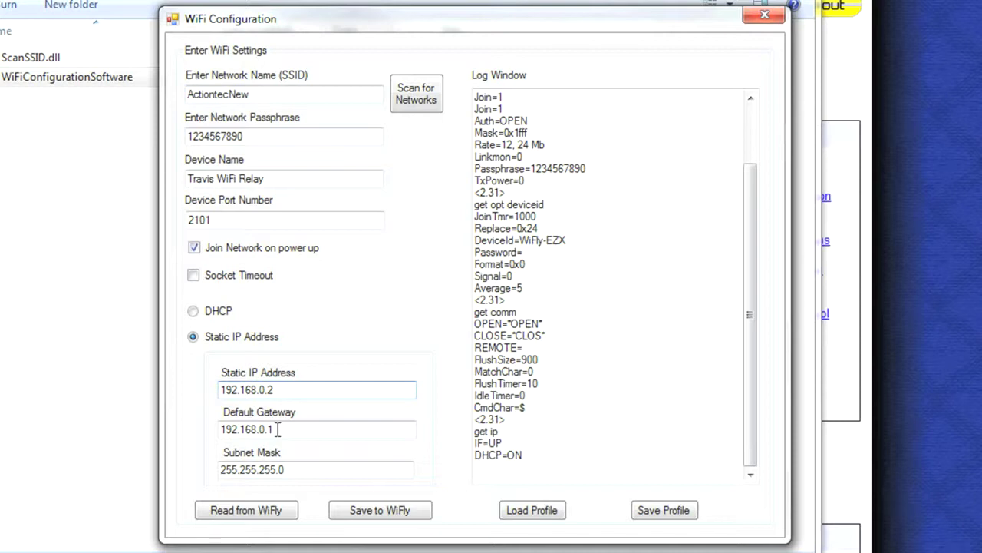
Switch the device's IP addressing back to DHCP and save the settings to the WiFly module
left_click(204, 310)
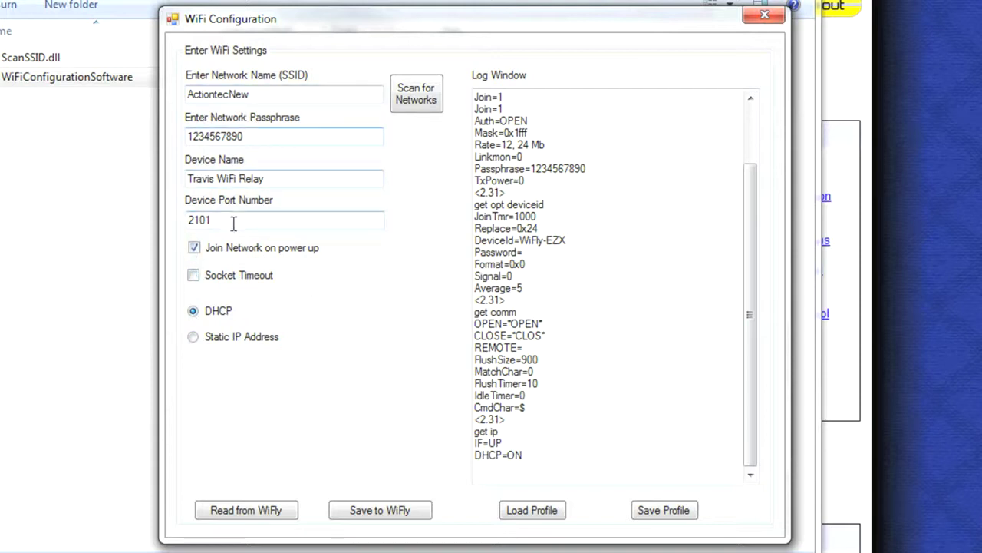
left_click(377, 512)
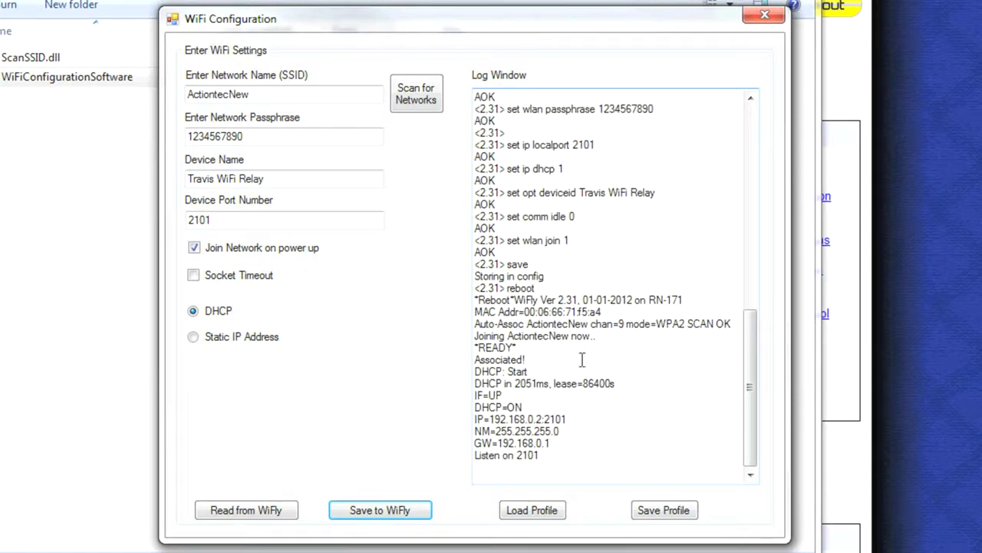
Examine the log for the network association status and the IP address and port assigned to the device
left_click_drag(517, 348, 468, 361)
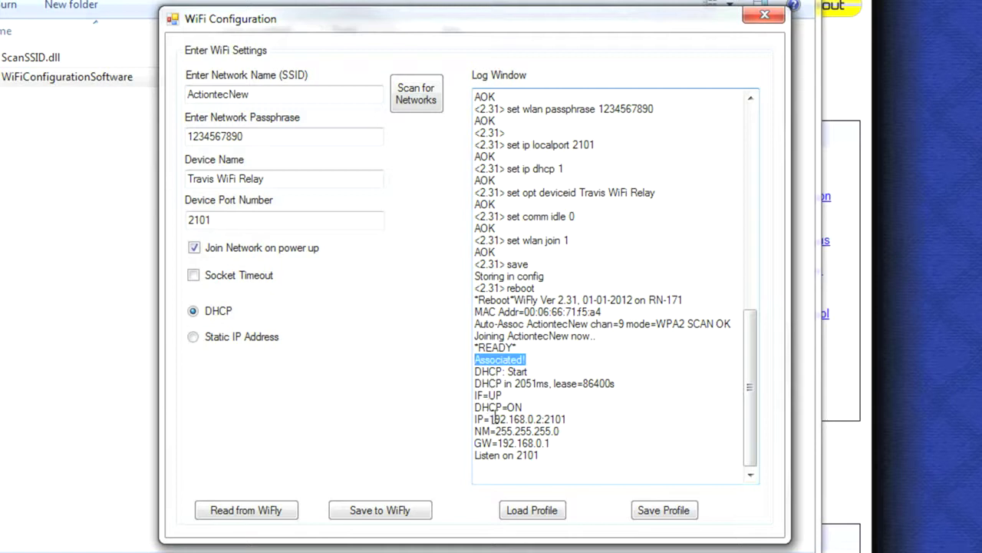
left_click_drag(572, 418, 489, 420)
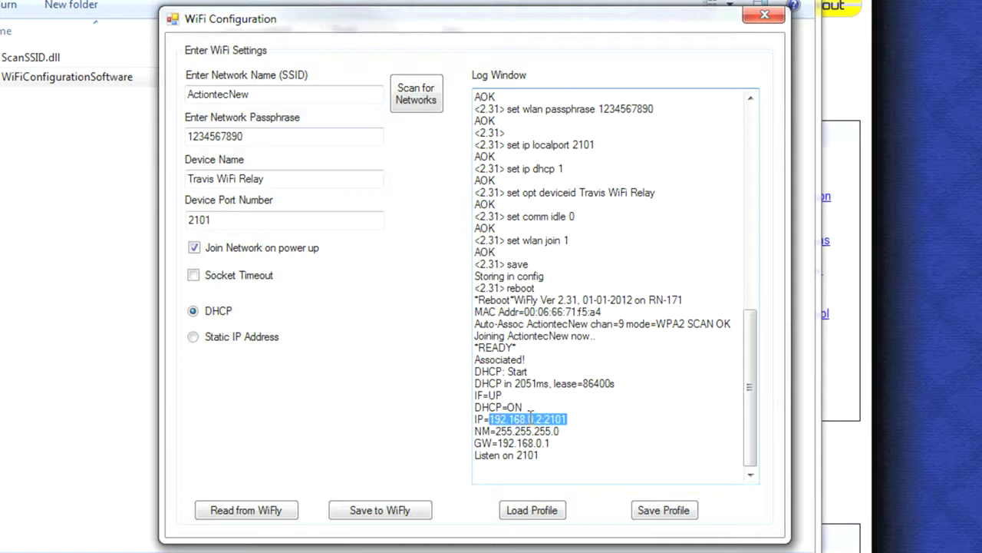
left_click(546, 419)
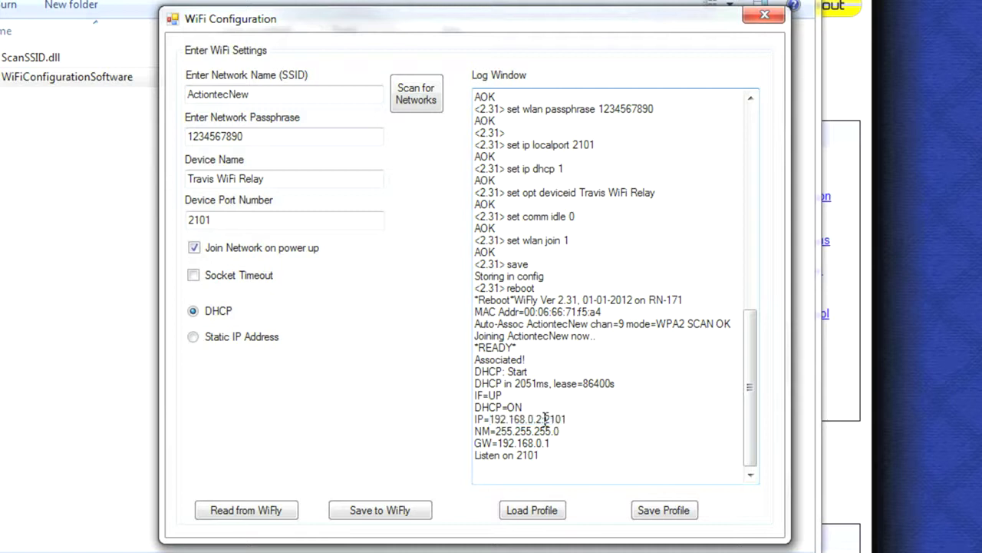
left_click_drag(546, 419, 568, 419)
left_click(569, 419)
left_click_drag(494, 419, 542, 419)
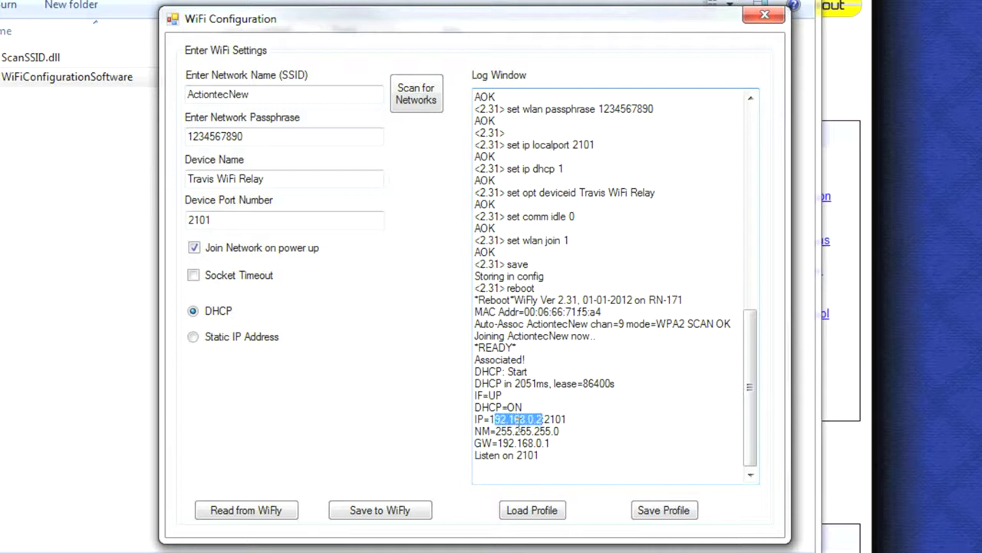
left_click(540, 419)
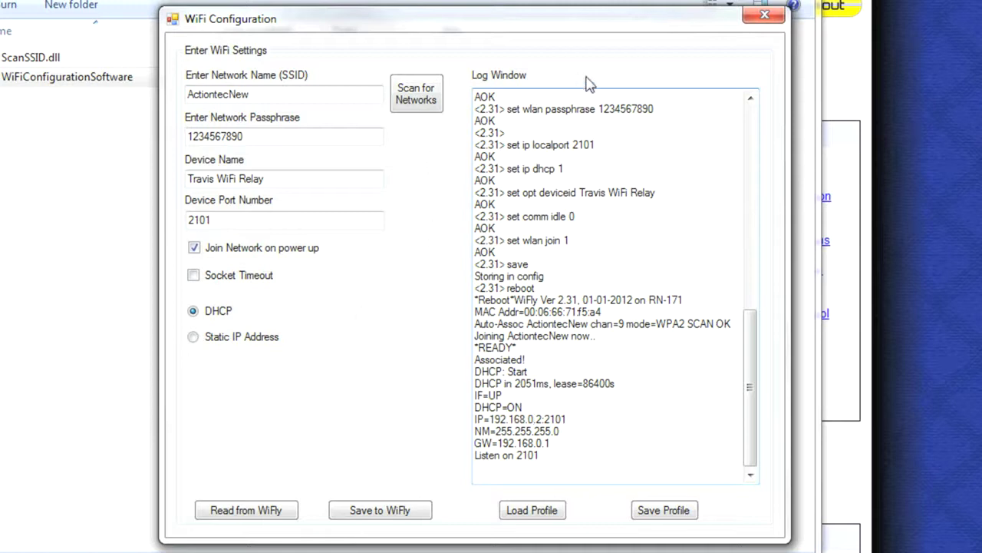
Close the WiFi configuration program and its folder window, then leave the NCD resources page and show the desktop
left_click(769, 22)
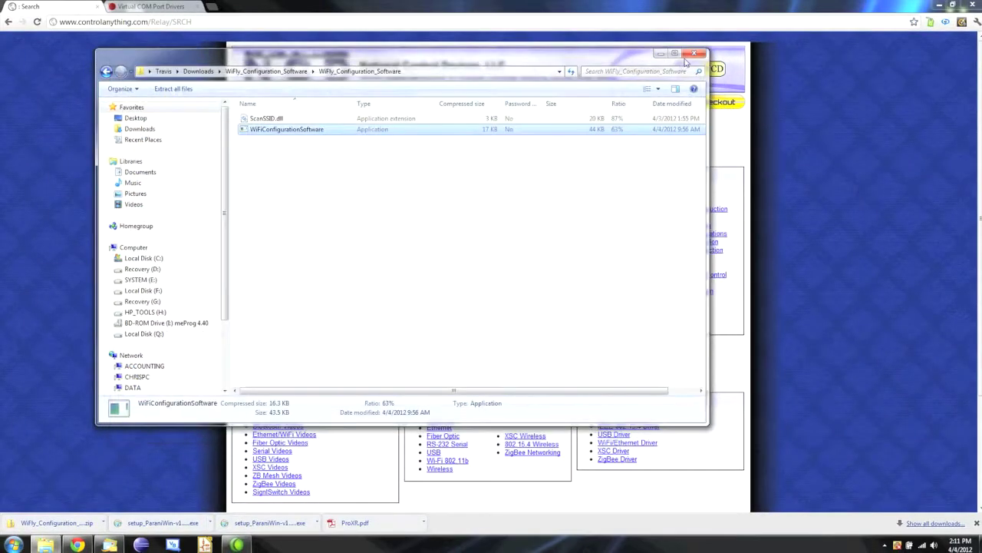
left_click(693, 54)
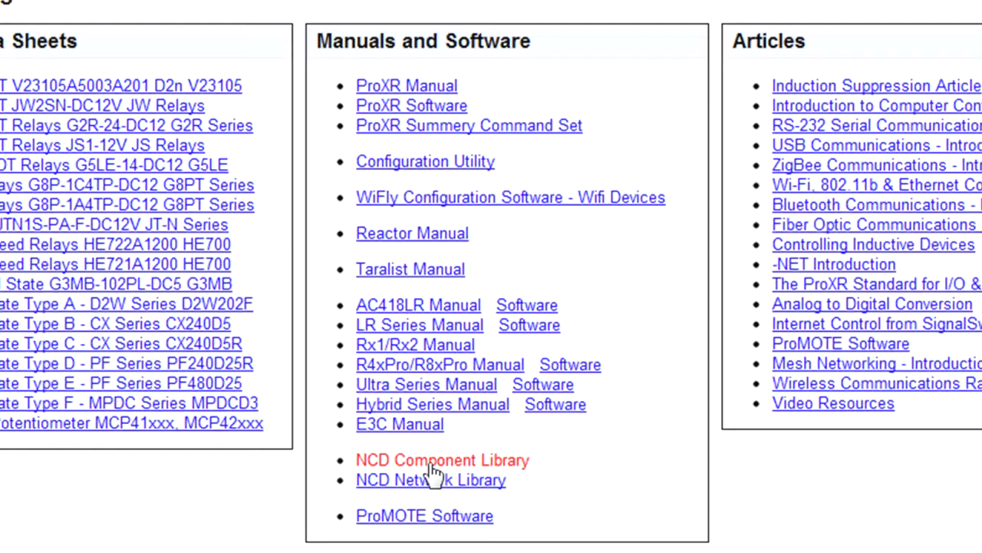
left_click(435, 459)
left_click(408, 463)
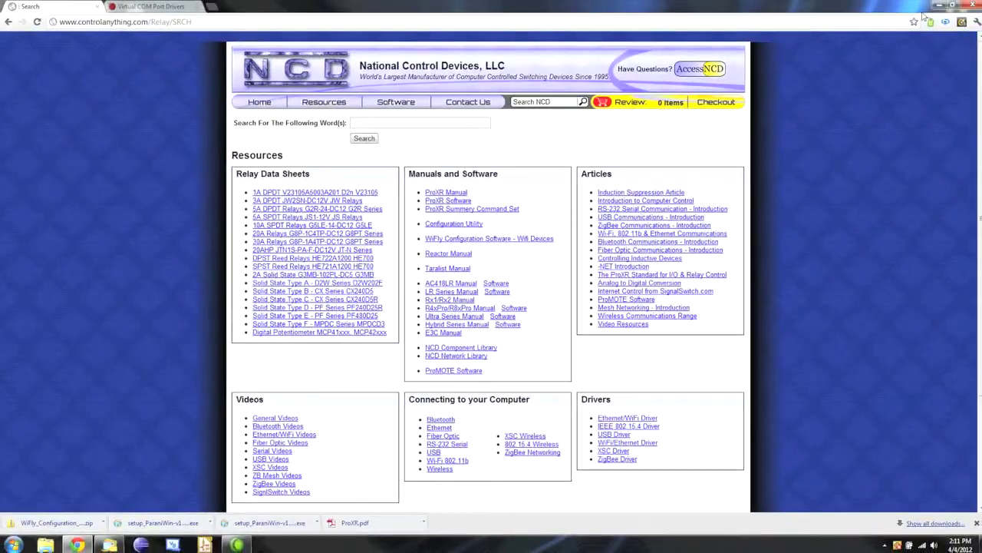
key("super+d")
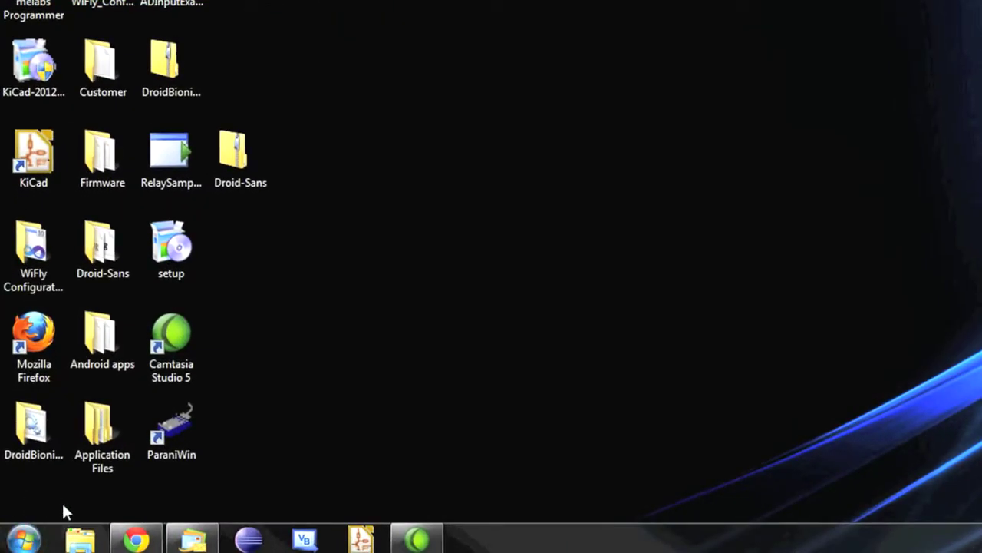
Launch the ProXR RelaySample1 program from the samples of the installed NCD Component software
left_click(24, 541)
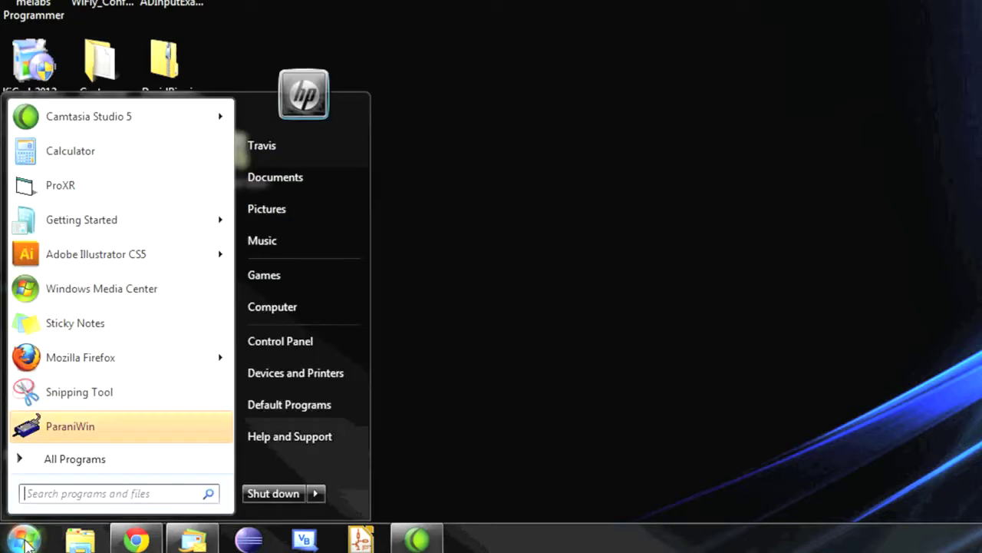
left_click(90, 464)
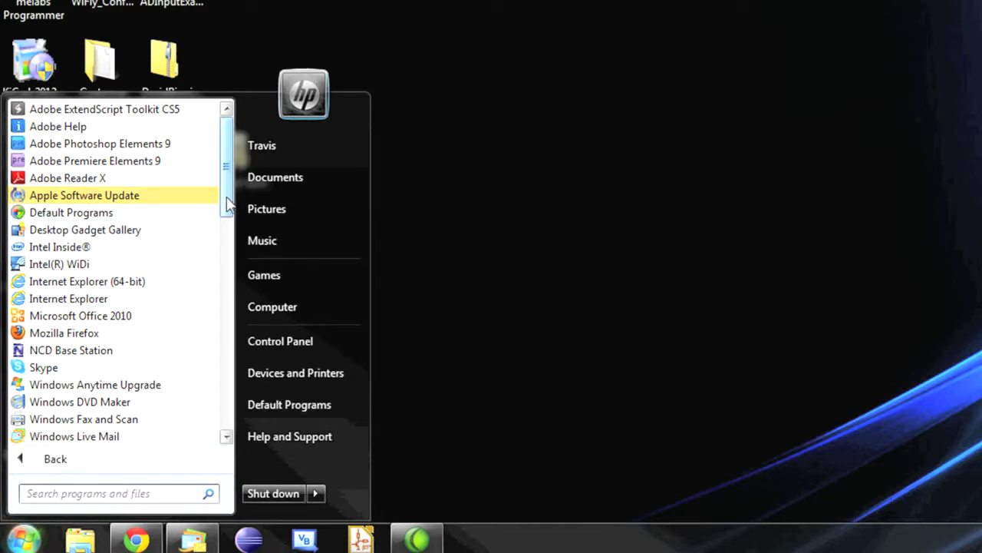
left_click_drag(227, 196, 228, 390)
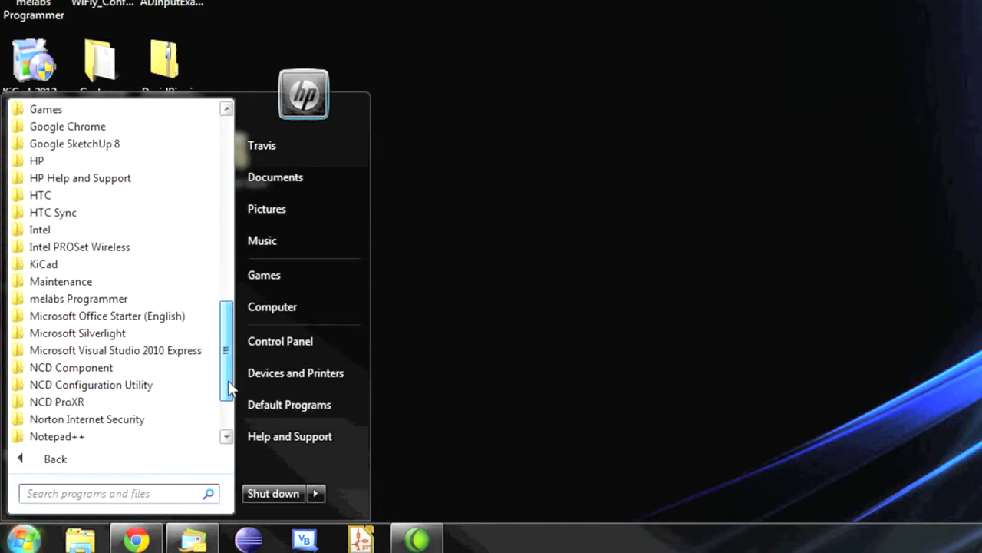
left_click(86, 373)
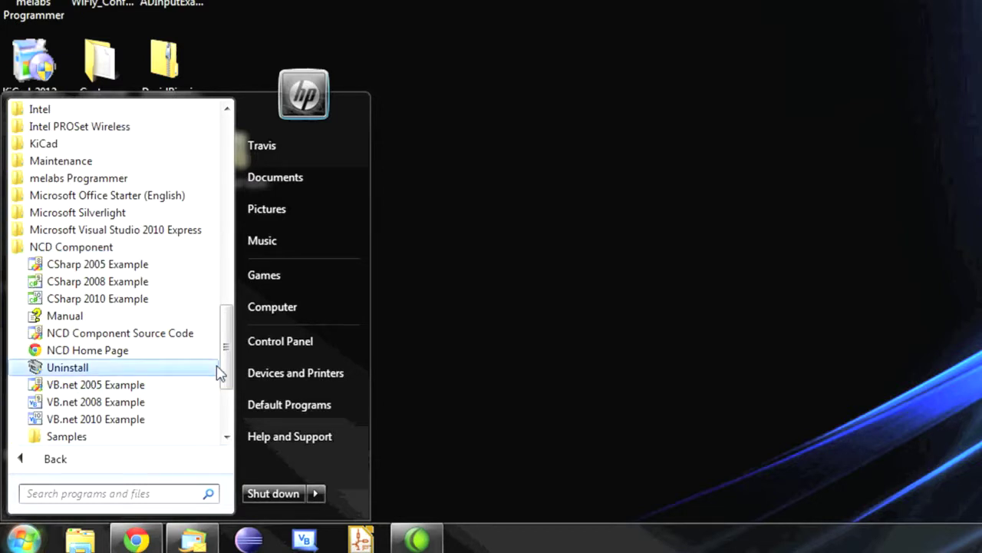
left_click_drag(225, 371, 198, 388)
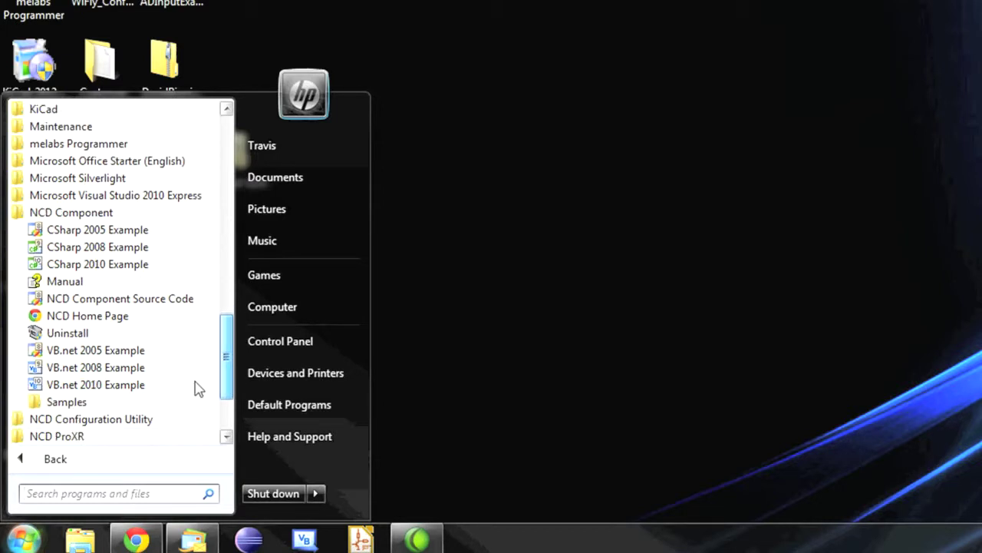
left_click(72, 406)
left_click_drag(228, 320, 230, 351)
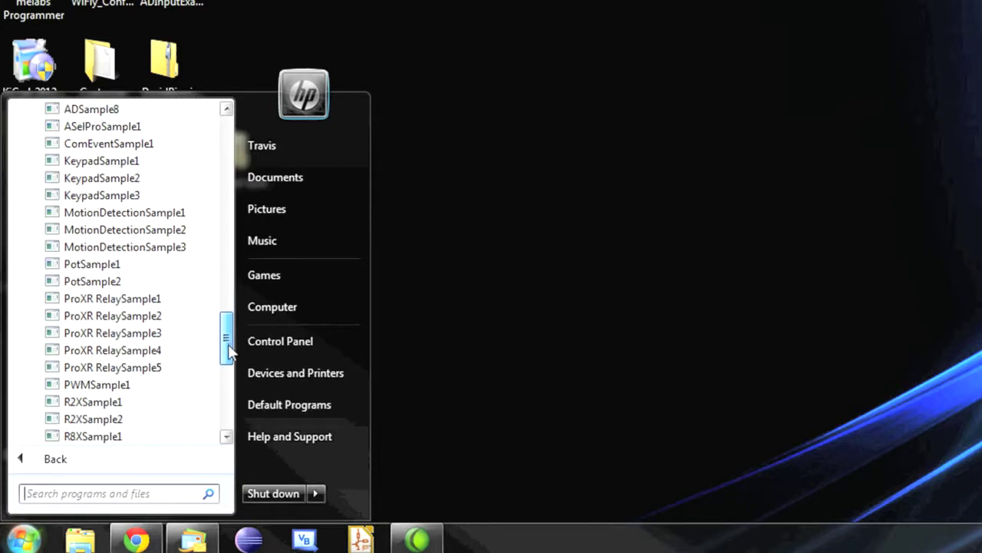
left_click(130, 304)
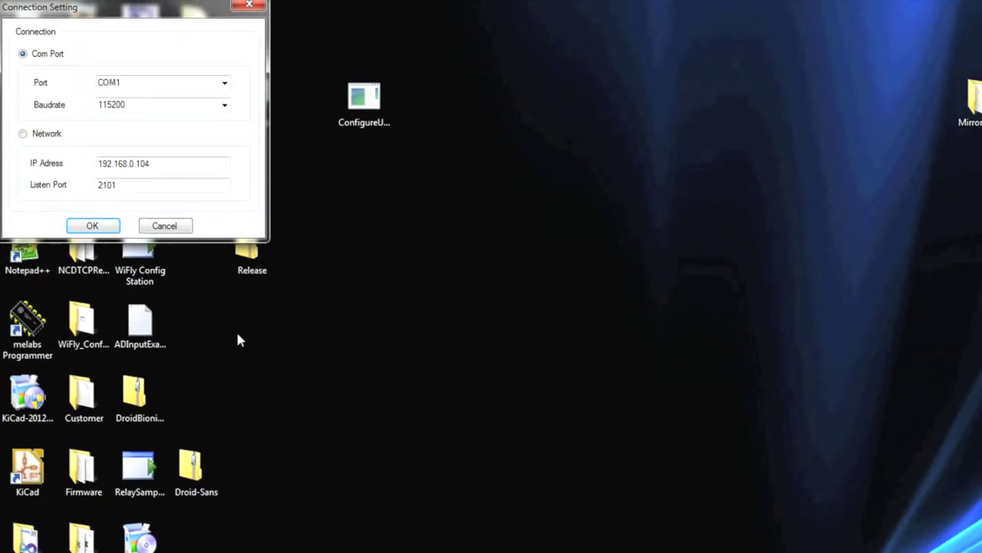
Set the connection type to Network with IP address 192.168.0.2 and connect to the relay device
left_click_drag(127, 15, 640, 238)
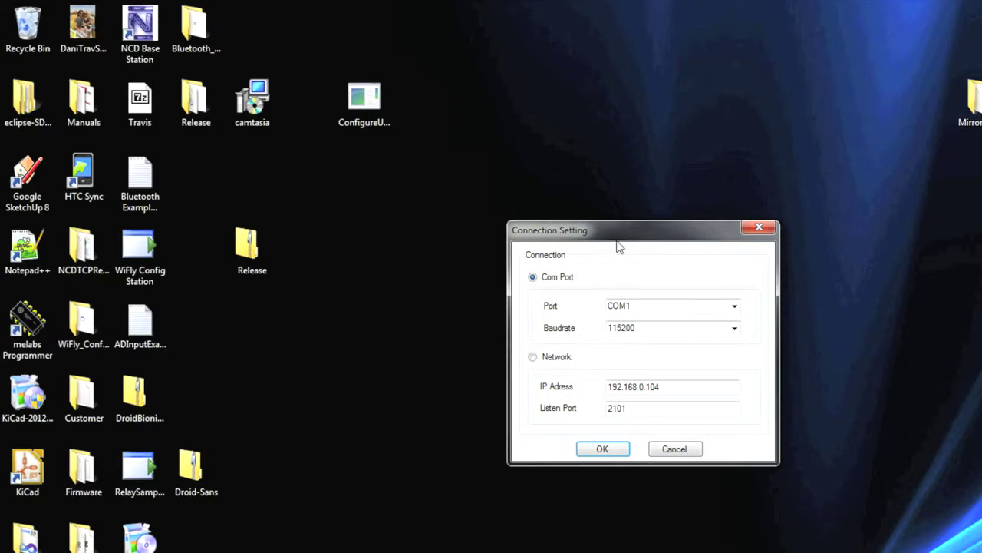
left_click(534, 358)
left_click(725, 393)
key("BackSpace")
key("BackSpace")
key("BackSpace")
type("2")
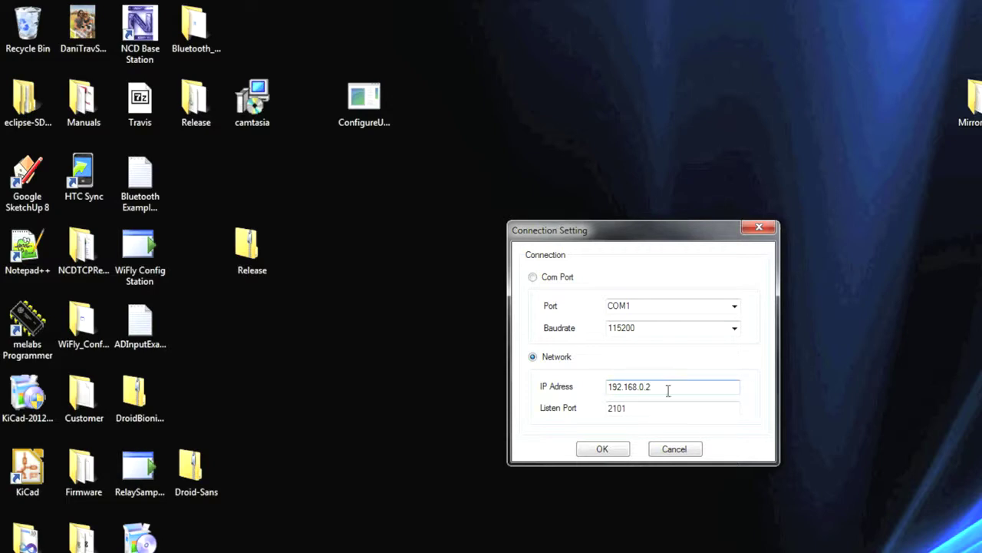
left_click(640, 406)
left_click(607, 451)
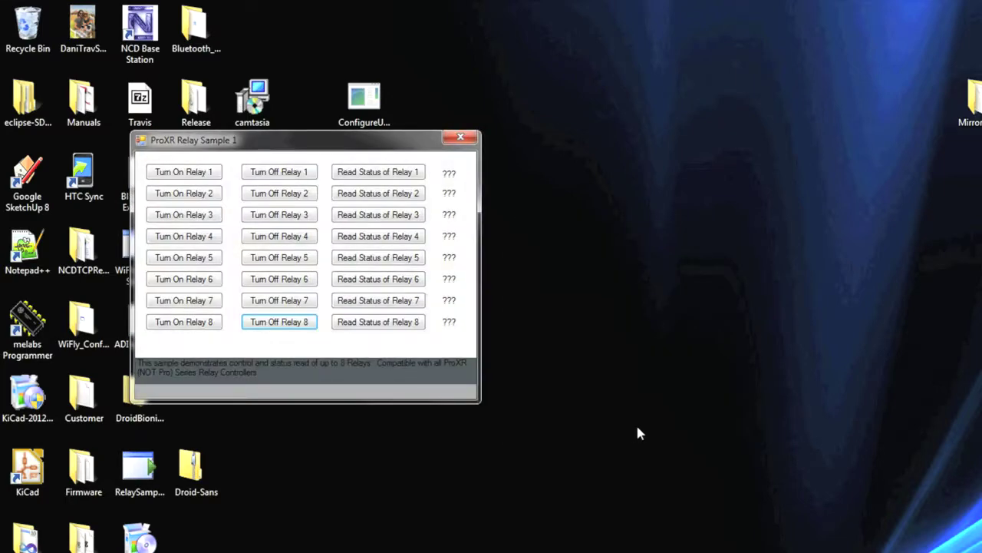
Turn relay 1 on and off twice to test the connection, and close the relay sample program
left_click_drag(359, 148, 739, 227)
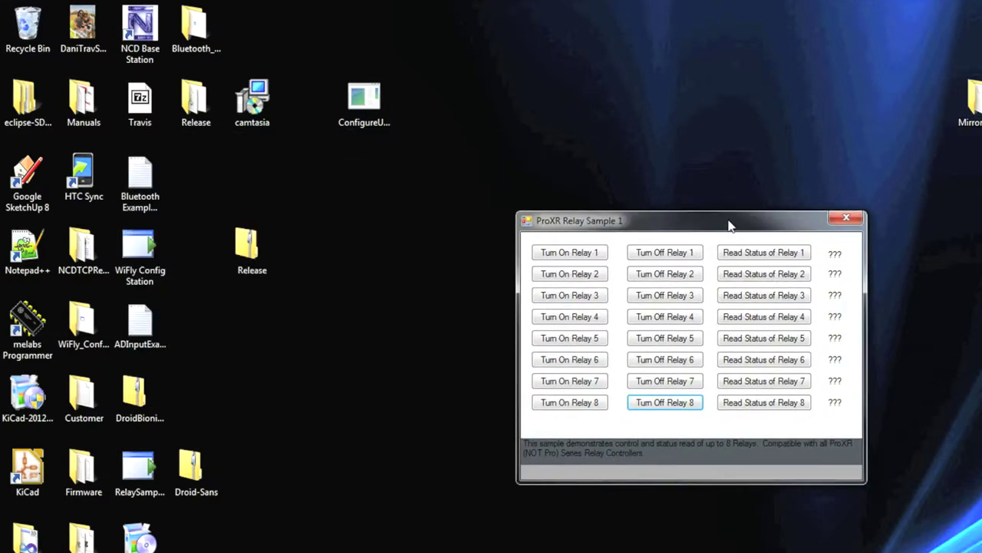
left_click(583, 258)
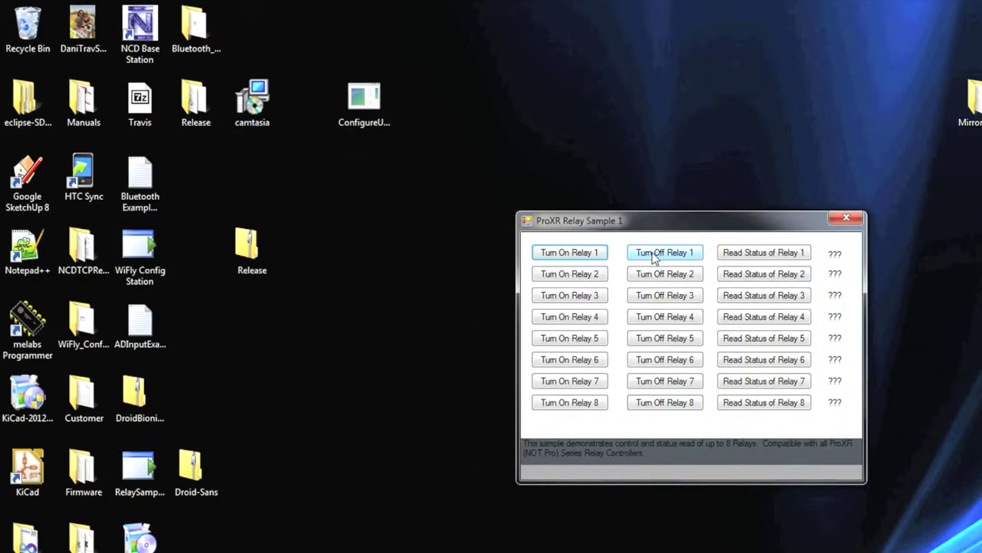
left_click(655, 256)
left_click(581, 259)
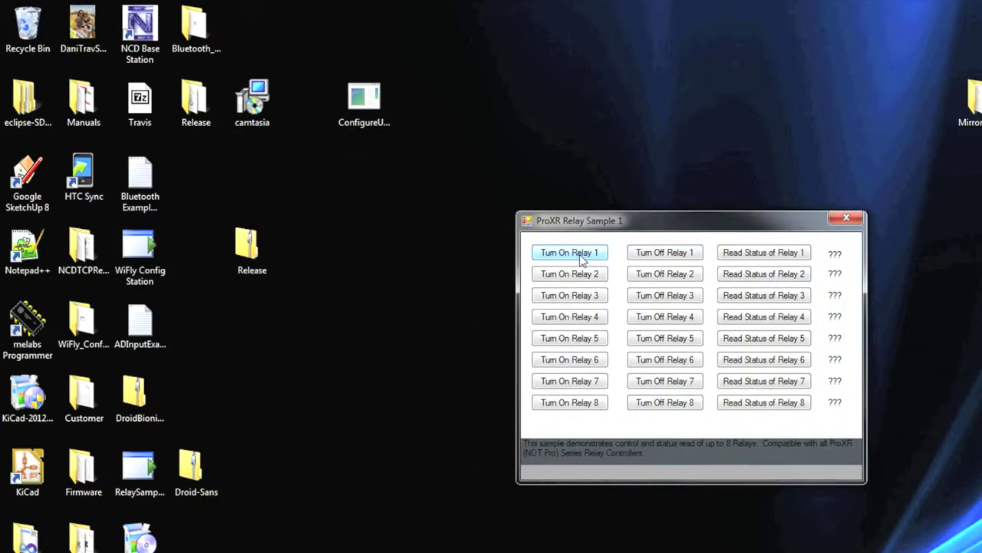
left_click(650, 257)
left_click(841, 220)
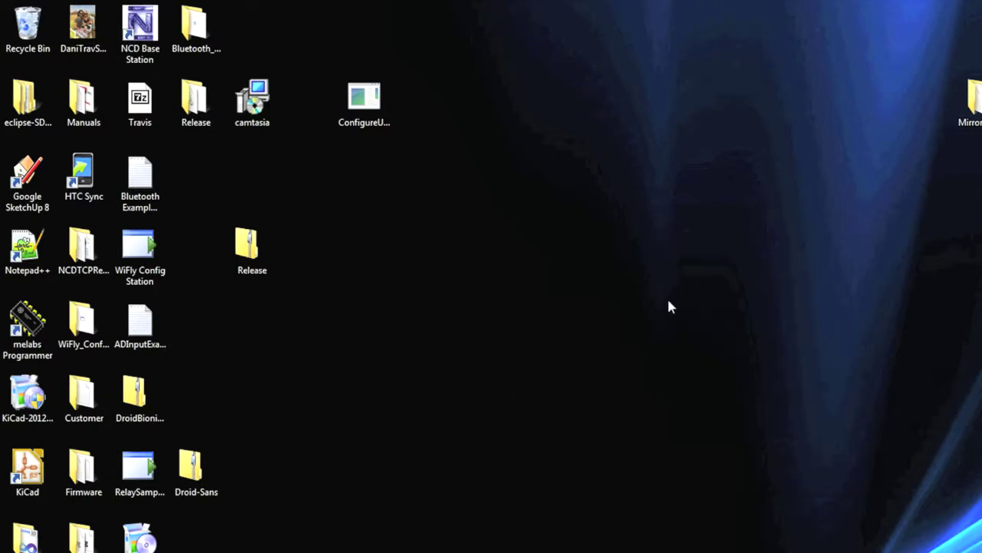